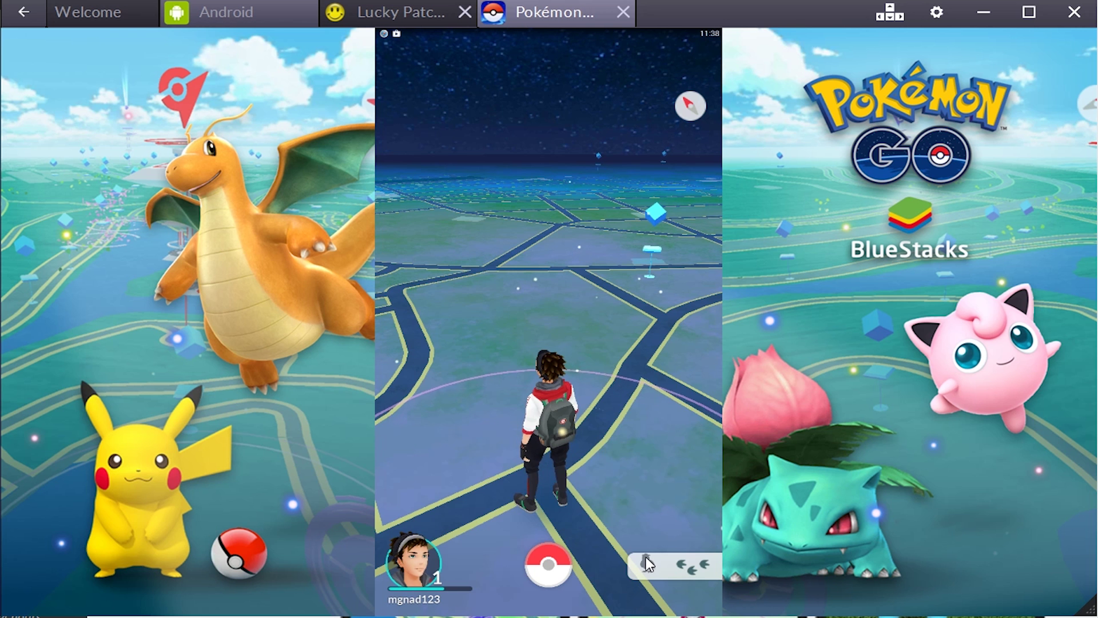
# Open the Nearby Pokémon list in Pokémon GO, then close it back to the map.
pyautogui.click(647, 558)
pyautogui.click(549, 571)
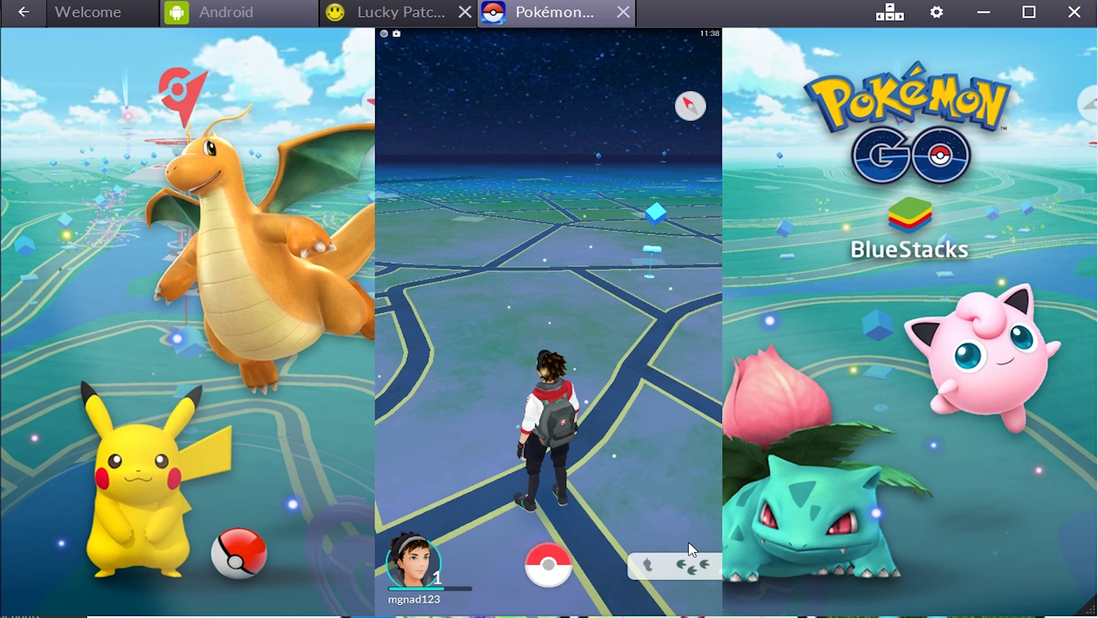
pyautogui.click(647, 572)
pyautogui.click(549, 564)
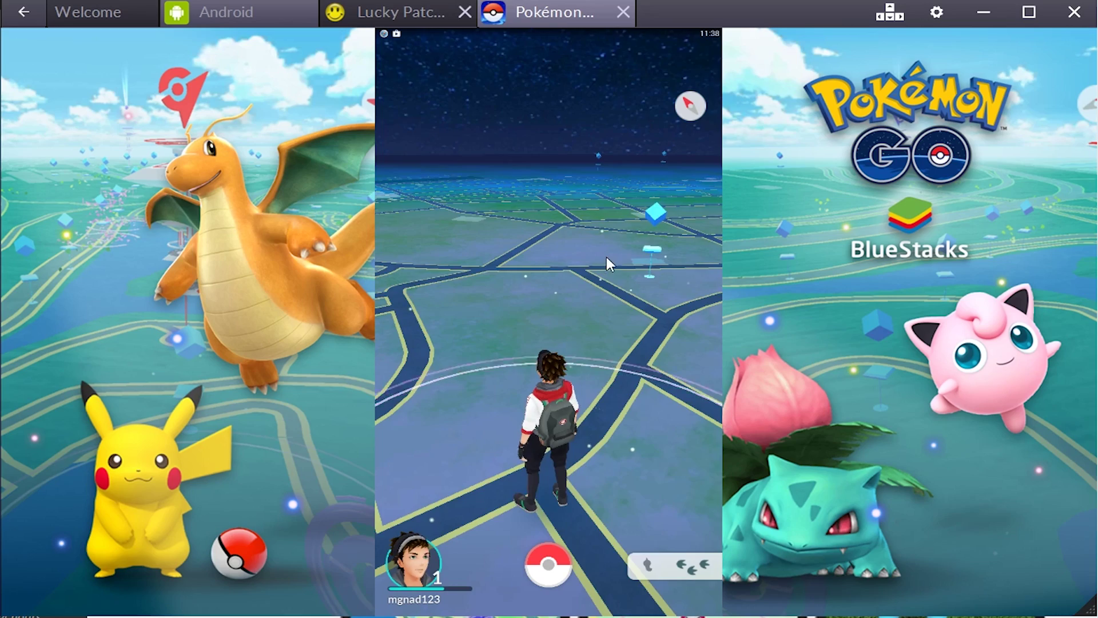
# Rotate the map and pull down the notification shade to reach the FakeGPS notification.
pyautogui.moveTo(379, 465); pyautogui.dragTo(634, 452)
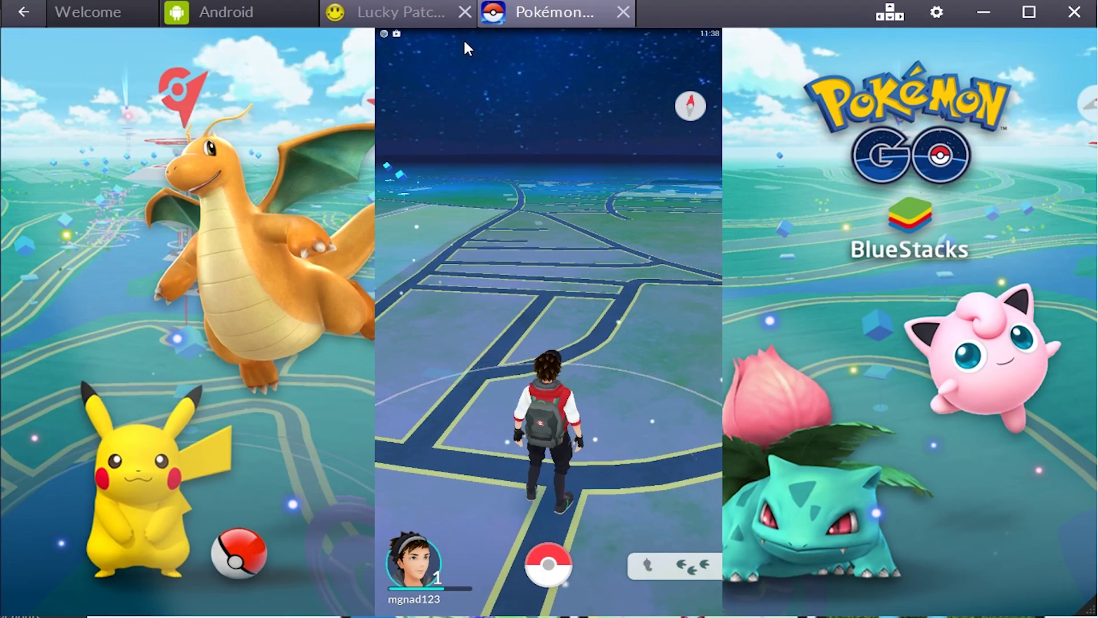
pyautogui.moveTo(424, 35); pyautogui.dragTo(413, 111)
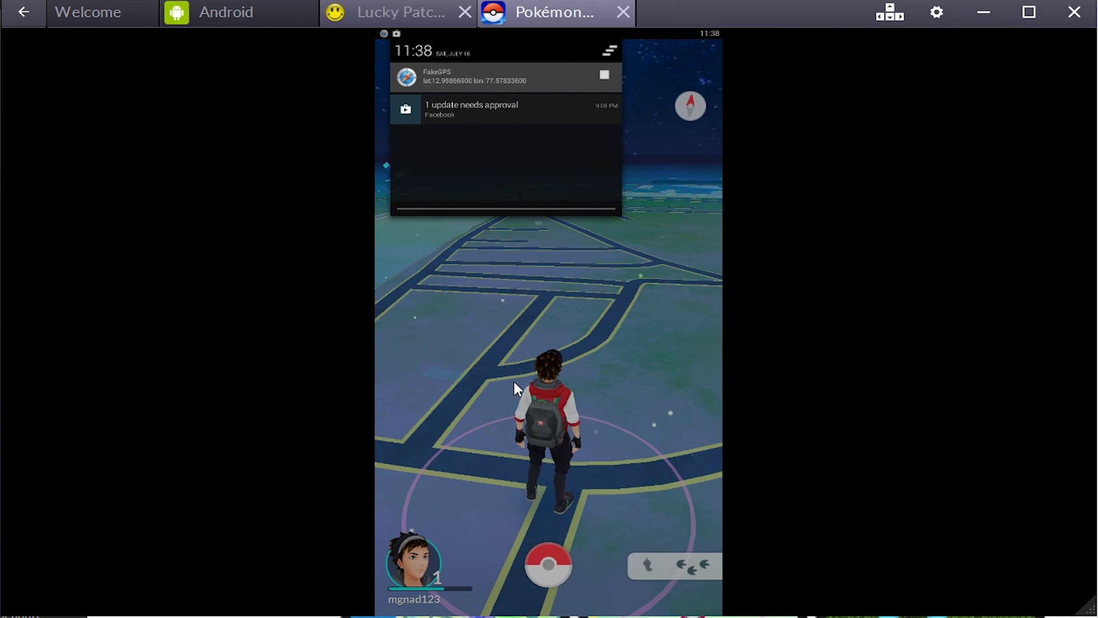
# Pan the FakeGPS map, check the pin's address, and drag the pin up and left.
pyautogui.moveTo(544, 304); pyautogui.dragTo(397, 321)
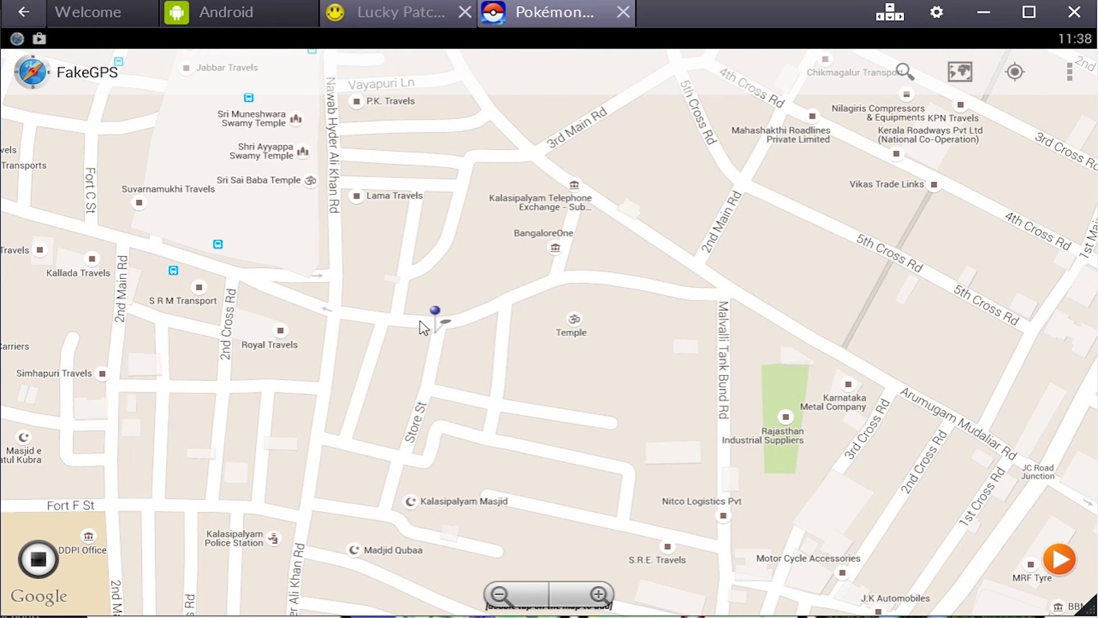
pyautogui.click(379, 316)
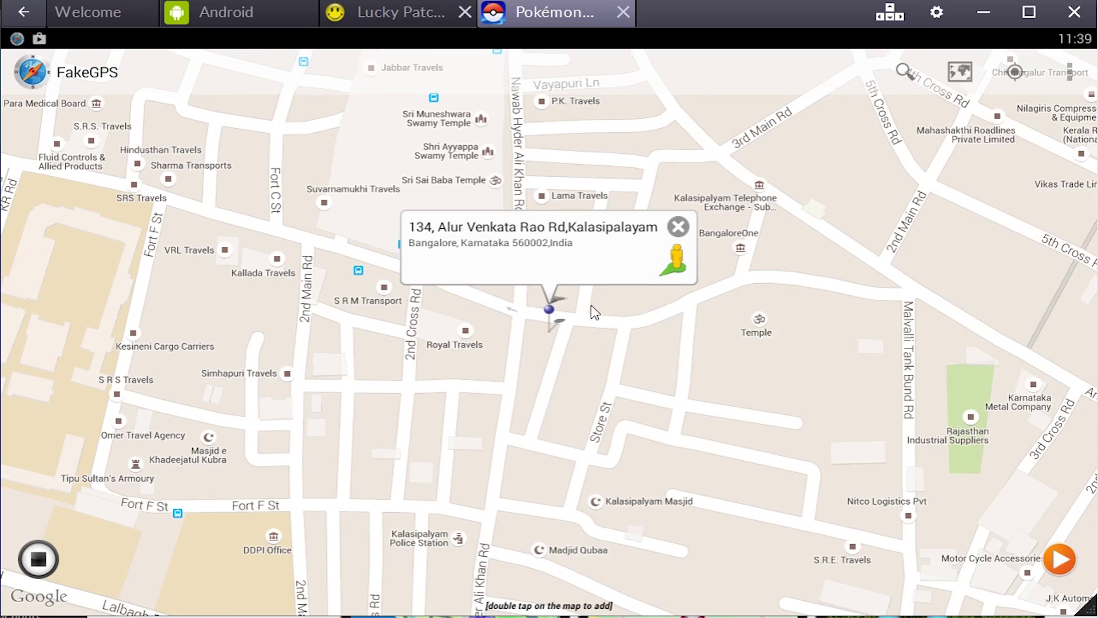
pyautogui.moveTo(552, 320); pyautogui.dragTo(442, 281)
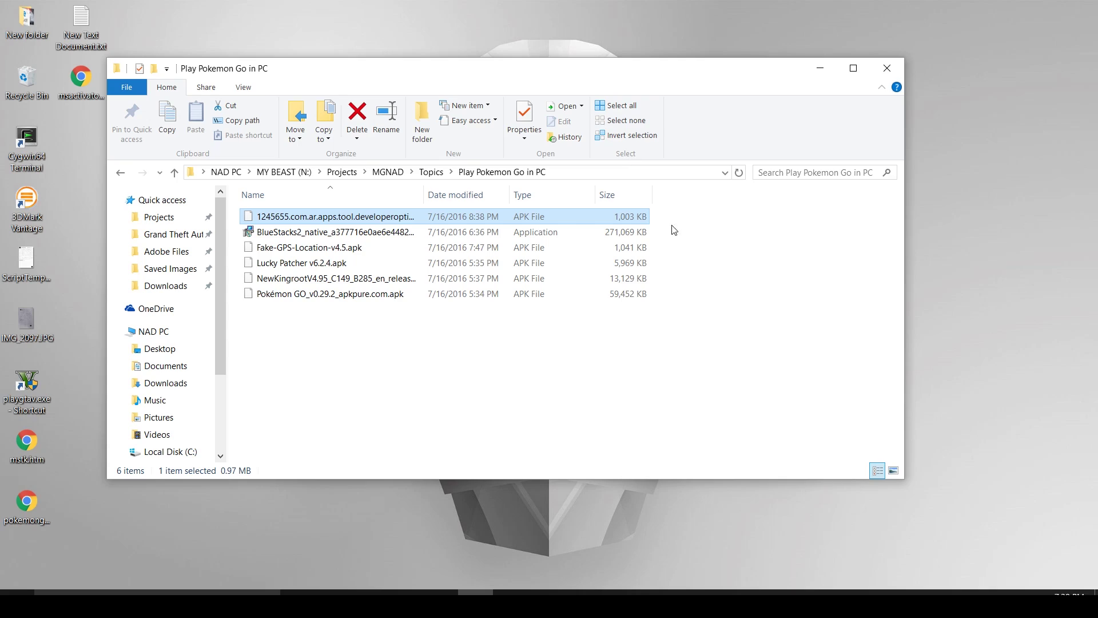
# Maximize Explorer, launch the BlueStacks2_native installer, then restore and move the window aside.
pyautogui.click(852, 68)
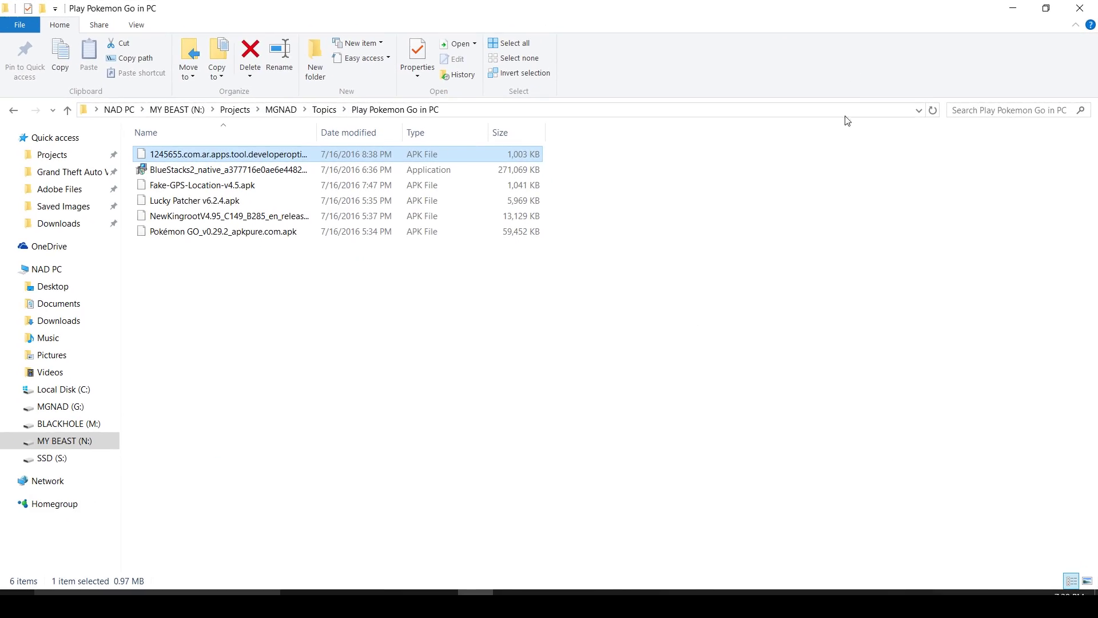
pyautogui.moveTo(619, 349); pyautogui.dragTo(237, 140)
pyautogui.click(235, 314)
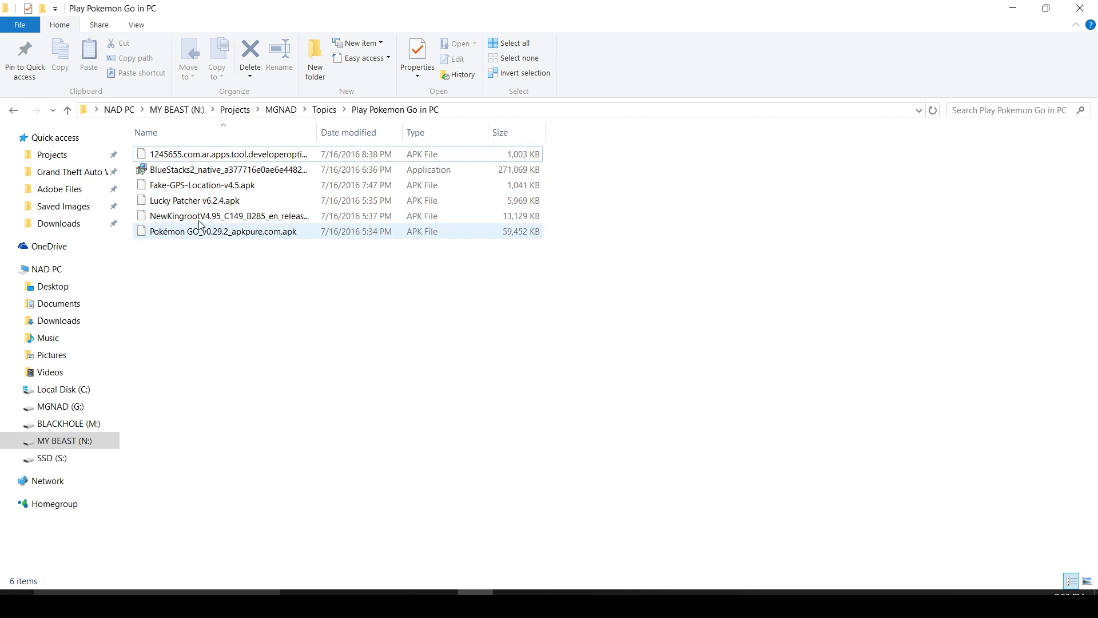
pyautogui.press('Down')
pyautogui.press('Down')
pyautogui.press('Down')
pyautogui.press('Down')
pyautogui.press('Down')
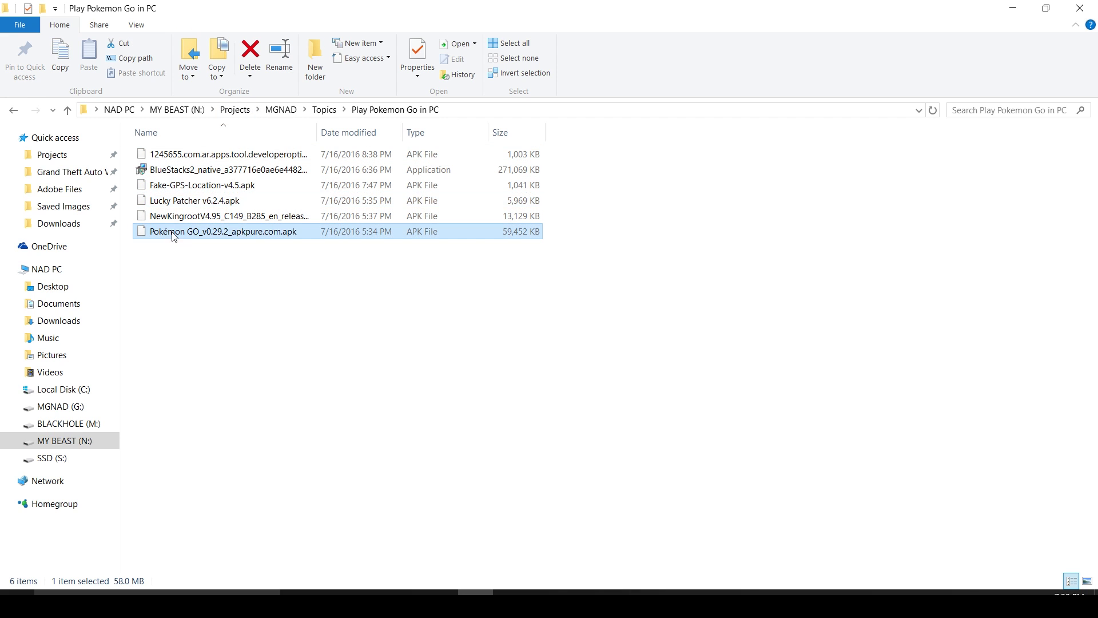
pyautogui.doubleClick(200, 172)
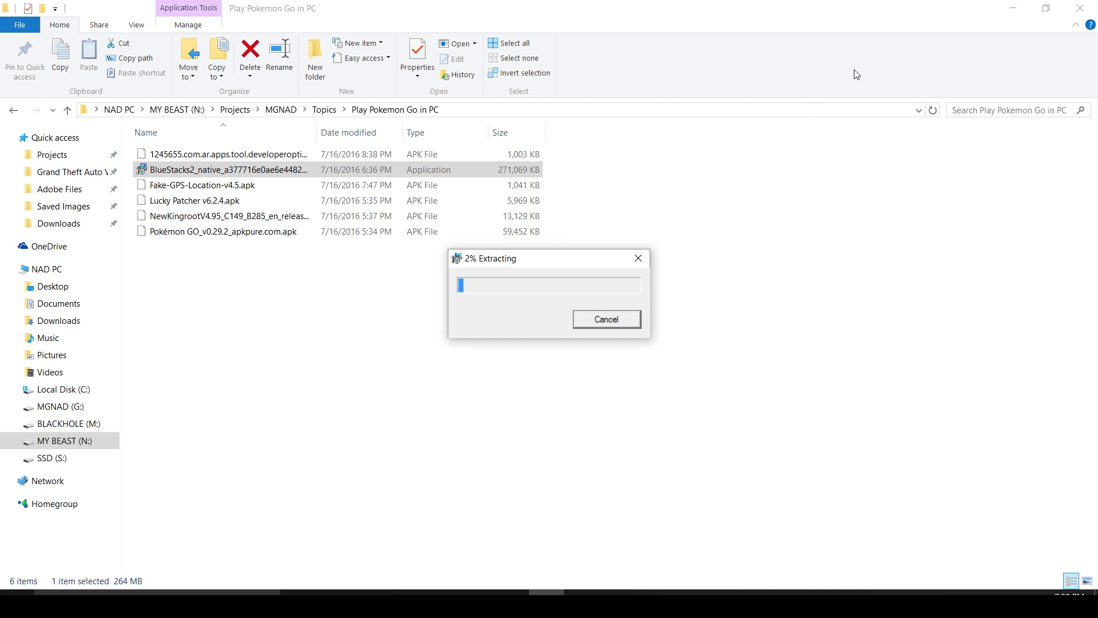
pyautogui.doubleClick(978, 14)
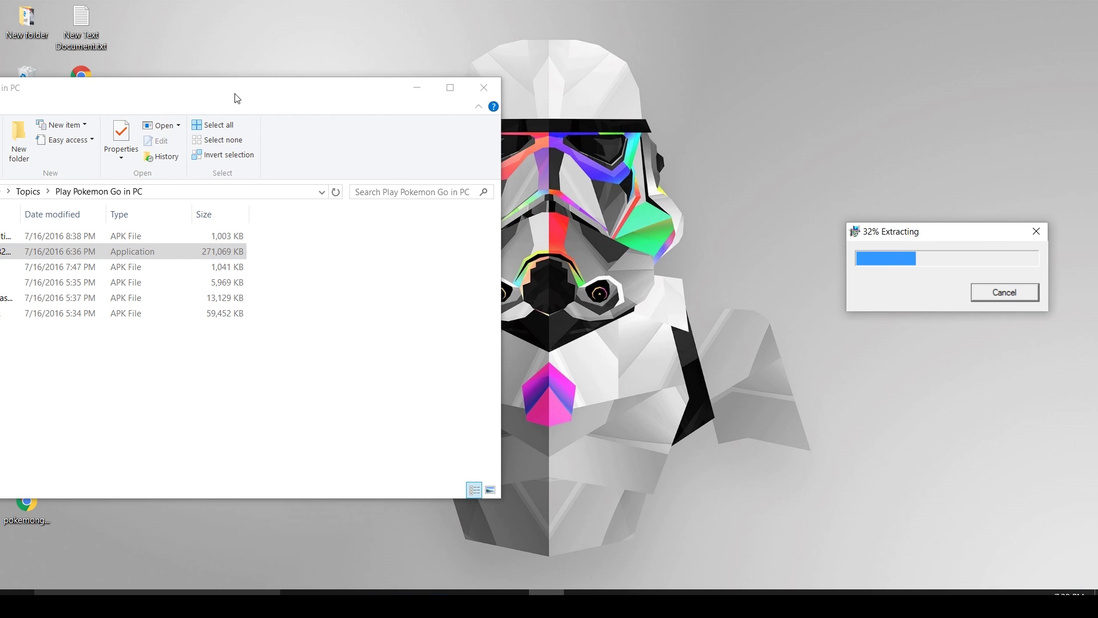
pyautogui.moveTo(235, 98); pyautogui.dragTo(415, 99)
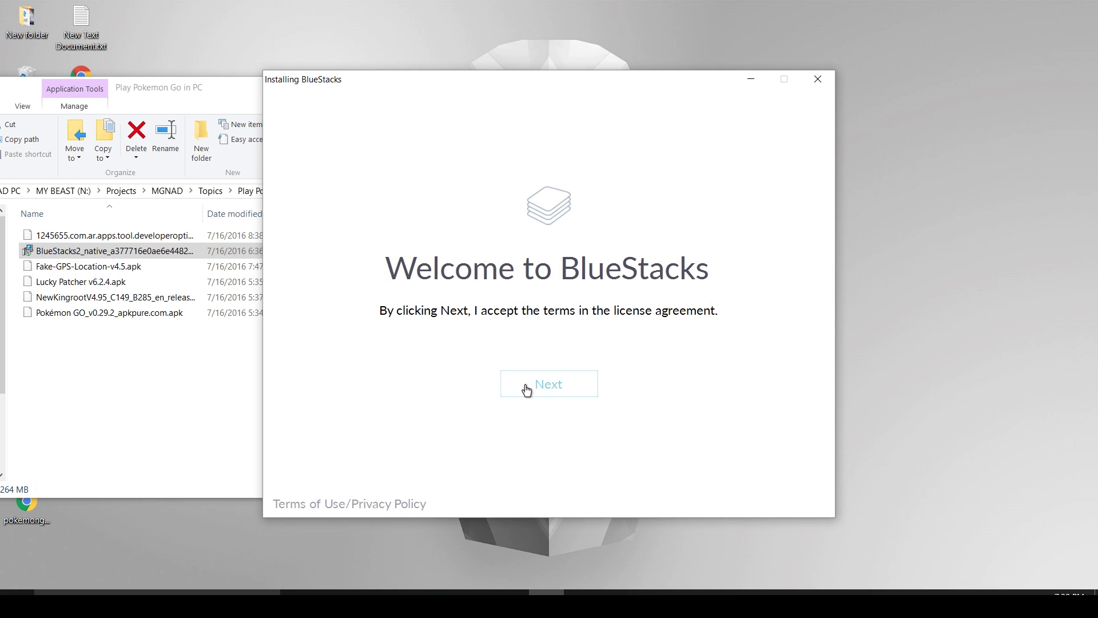
# Accept the licence on the Welcome screen and finish the BlueStacks installation.
pyautogui.click(526, 389)
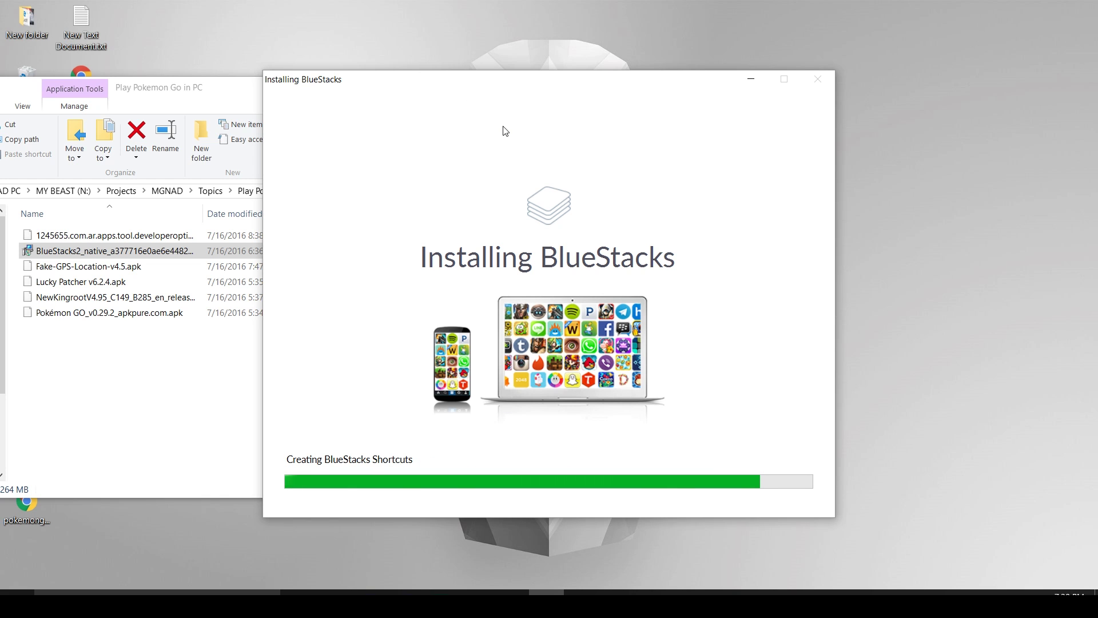
pyautogui.moveTo(456, 87); pyautogui.dragTo(683, 90)
pyautogui.click(973, 476)
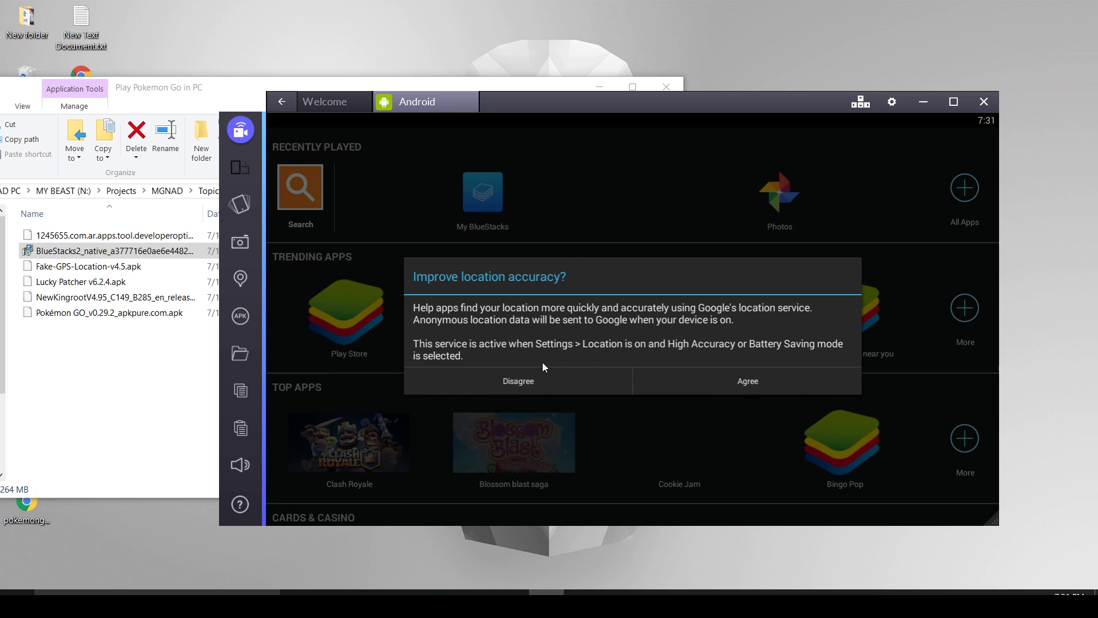
# Decline the location accuracy prompt and drop the NewKingroot APK from Explorer onto BlueStacks.
pyautogui.click(546, 379)
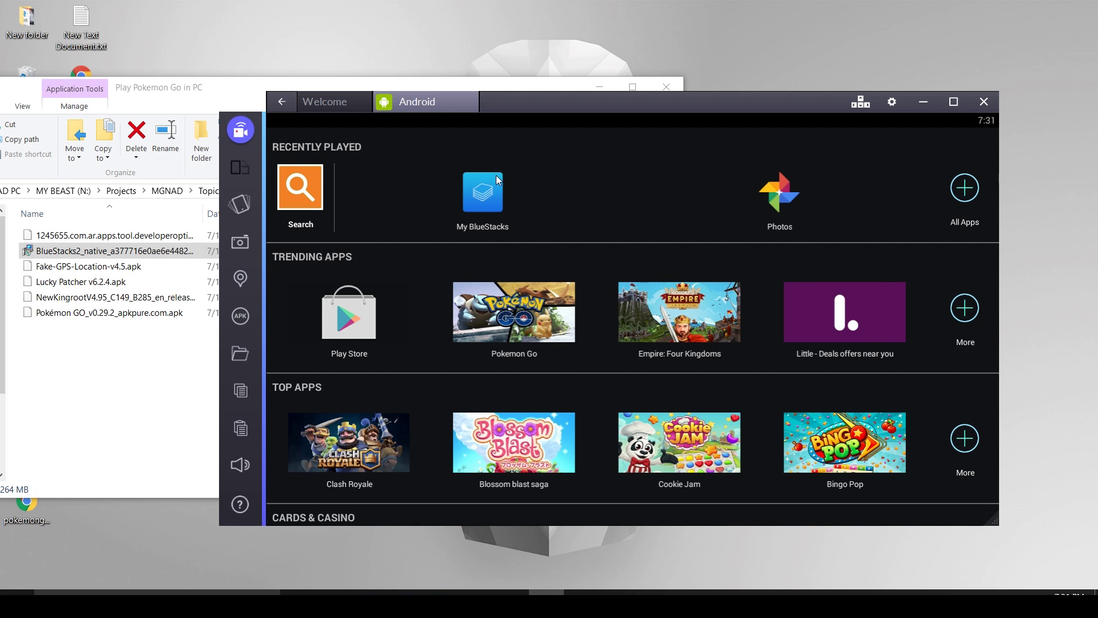
pyautogui.click(114, 312)
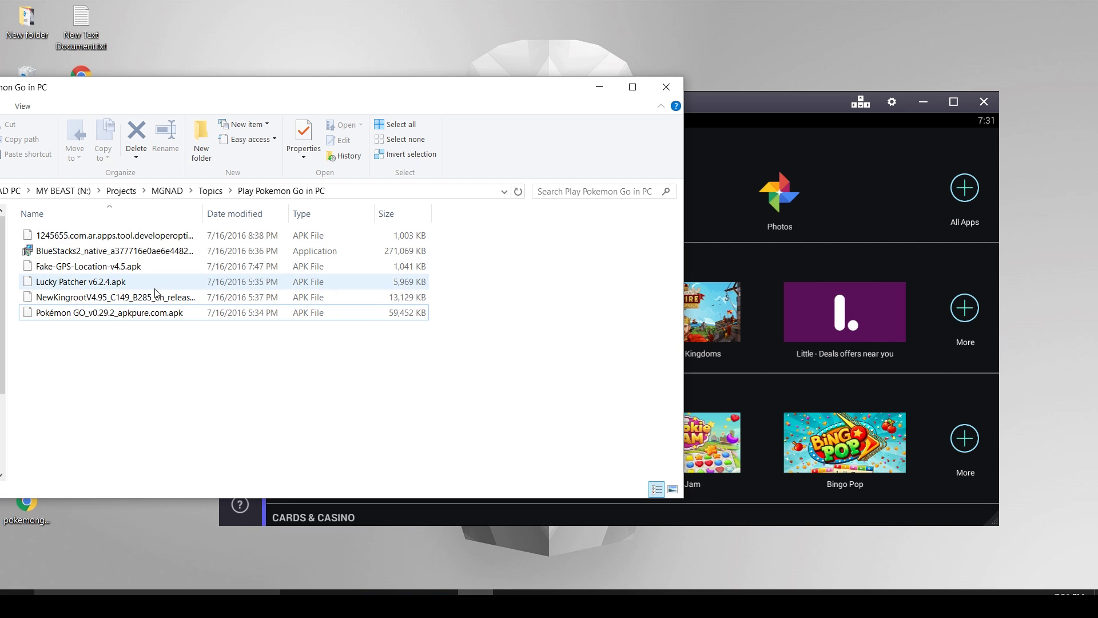
pyautogui.click(138, 296)
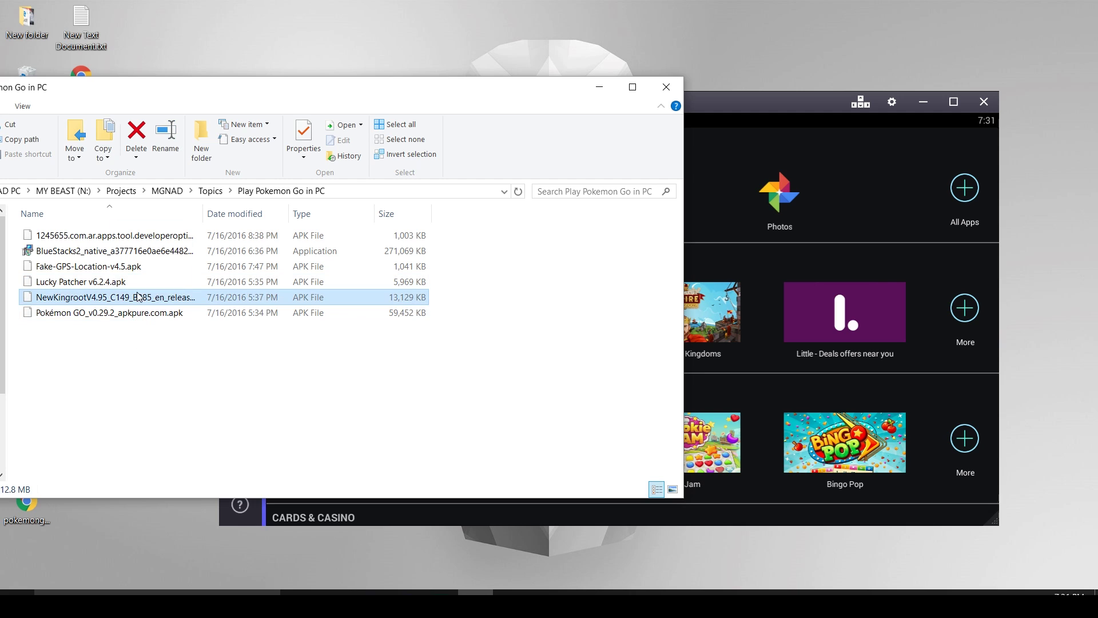
pyautogui.moveTo(796, 214); pyautogui.dragTo(800, 210)
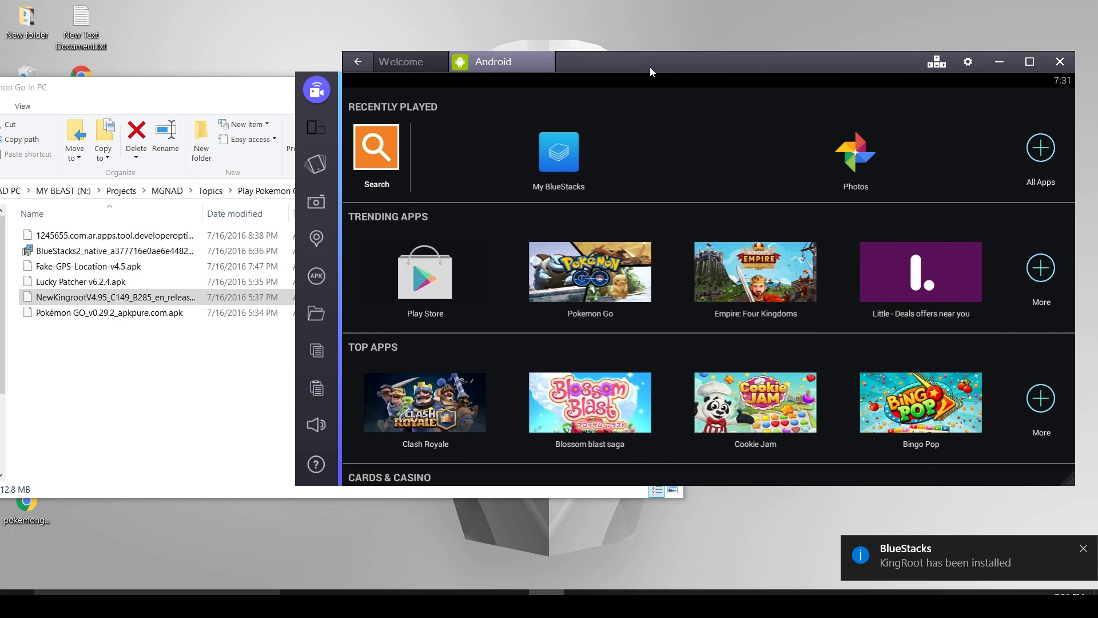
# Launch KingRoot from All Apps, start its system check, then close it.
pyautogui.click(1042, 150)
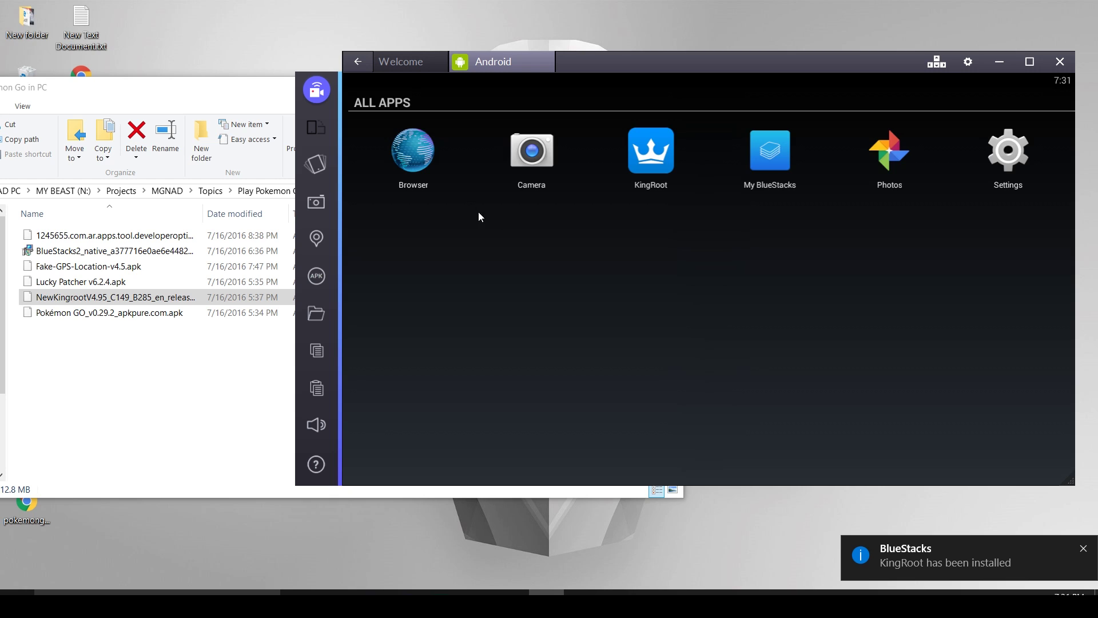
pyautogui.click(652, 170)
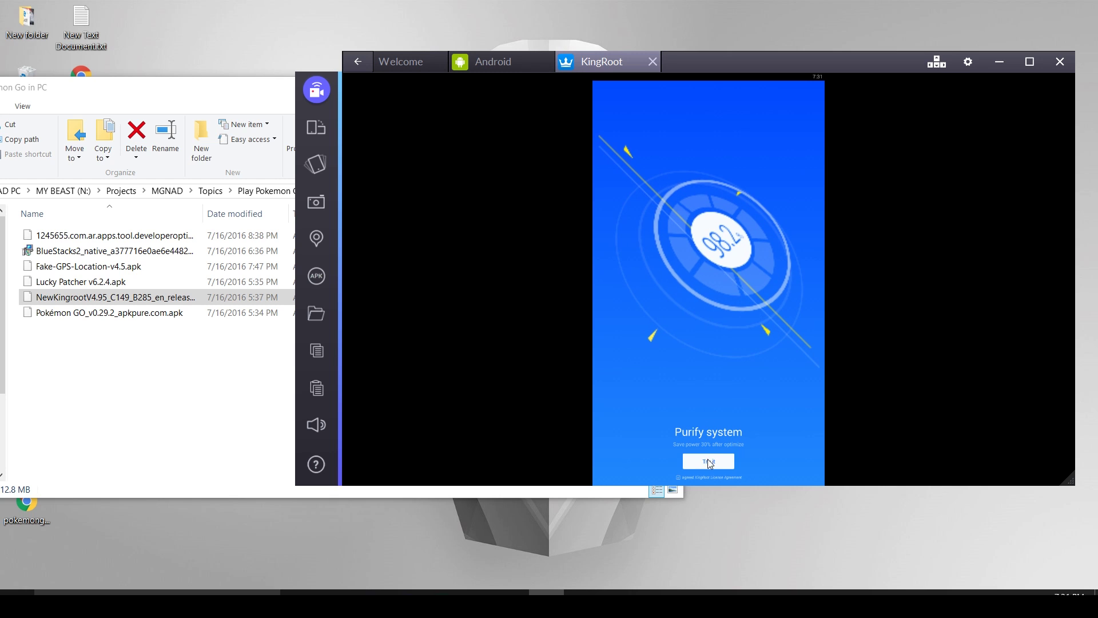
pyautogui.click(708, 461)
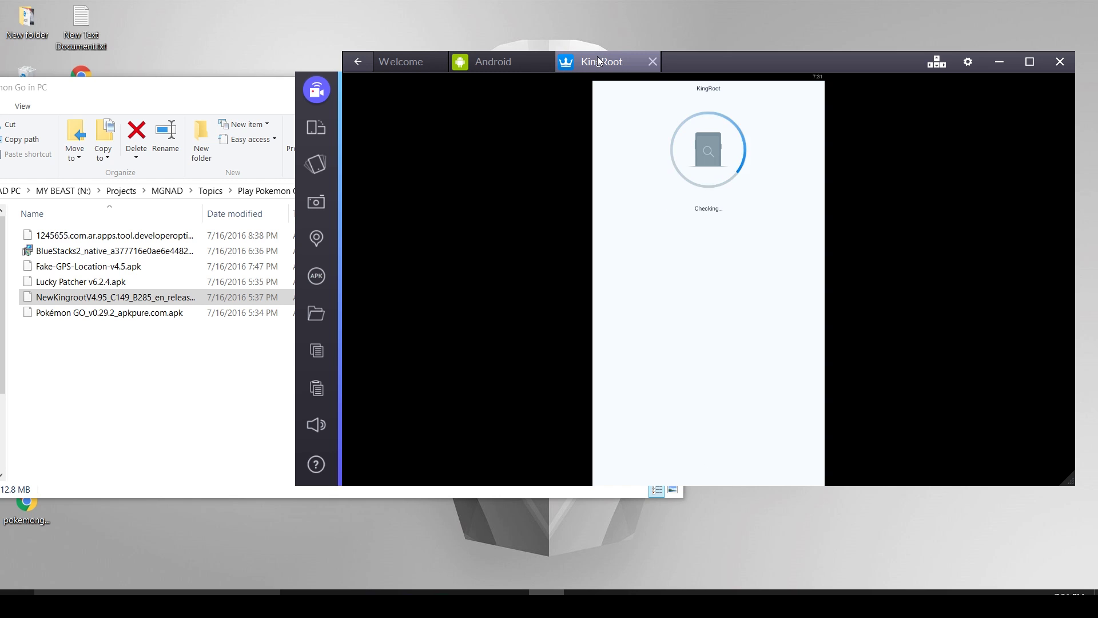
pyautogui.click(652, 62)
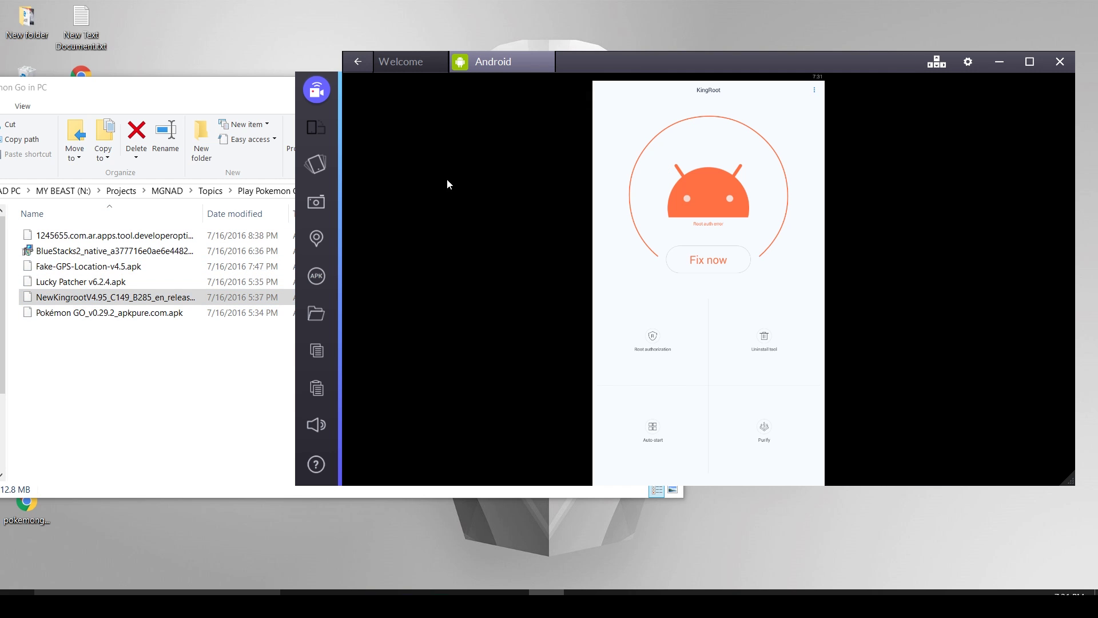
pyautogui.click(519, 69)
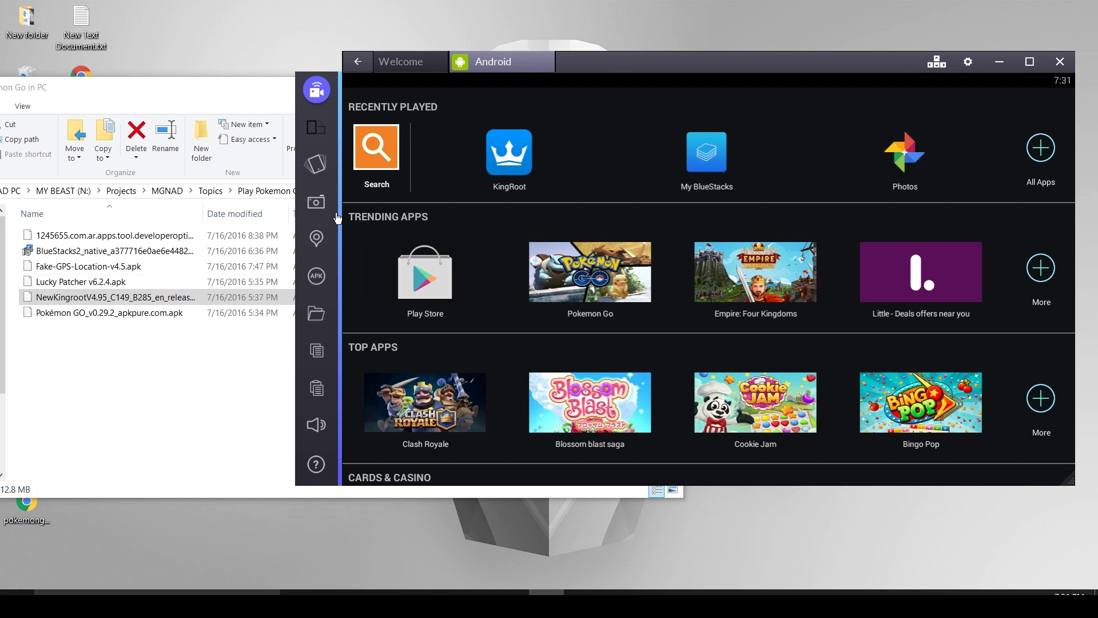
# Install Lucky Patcher v6.2.4.apk by dropping it onto BlueStacks.
pyautogui.moveTo(92, 281); pyautogui.dragTo(572, 220)
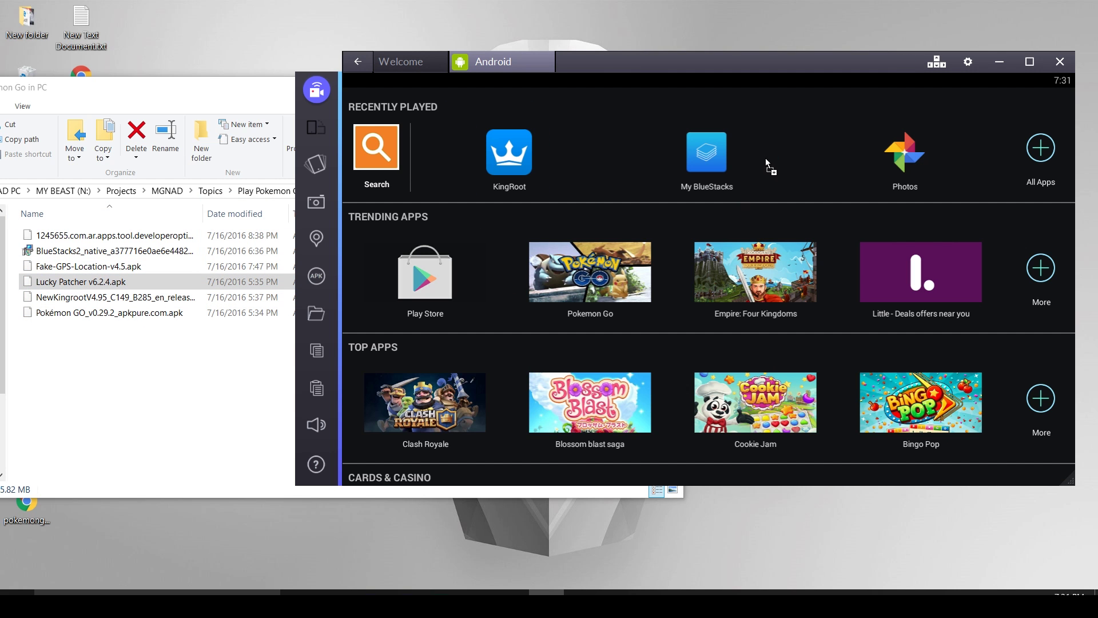
pyautogui.moveTo(765, 158); pyautogui.dragTo(765, 158)
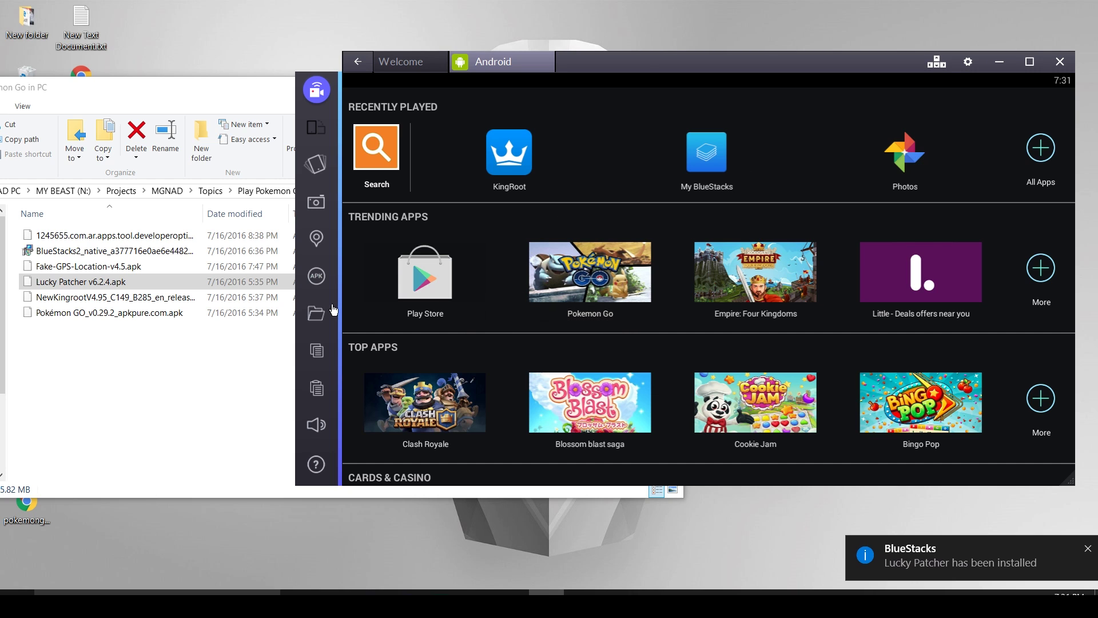
pyautogui.moveTo(117, 267); pyautogui.dragTo(91, 268)
# Pick Fake-GPS-Location-v4.5.apk in BlueStacks' APK file picker and open it.
pyautogui.click(739, 102)
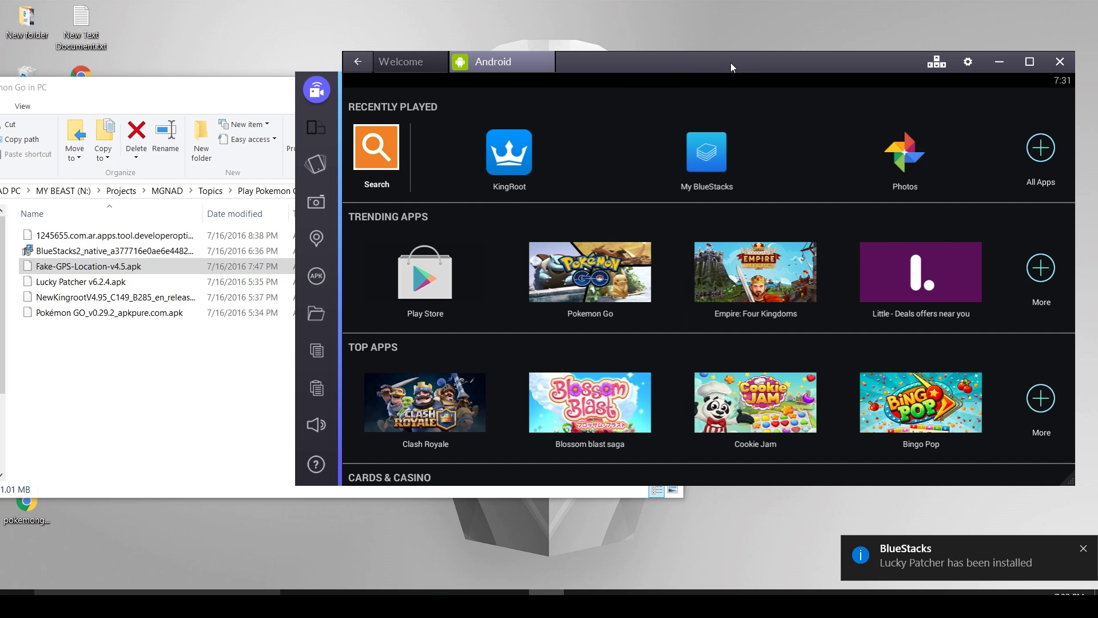
pyautogui.click(316, 313)
pyautogui.moveTo(559, 66); pyautogui.dragTo(759, 81)
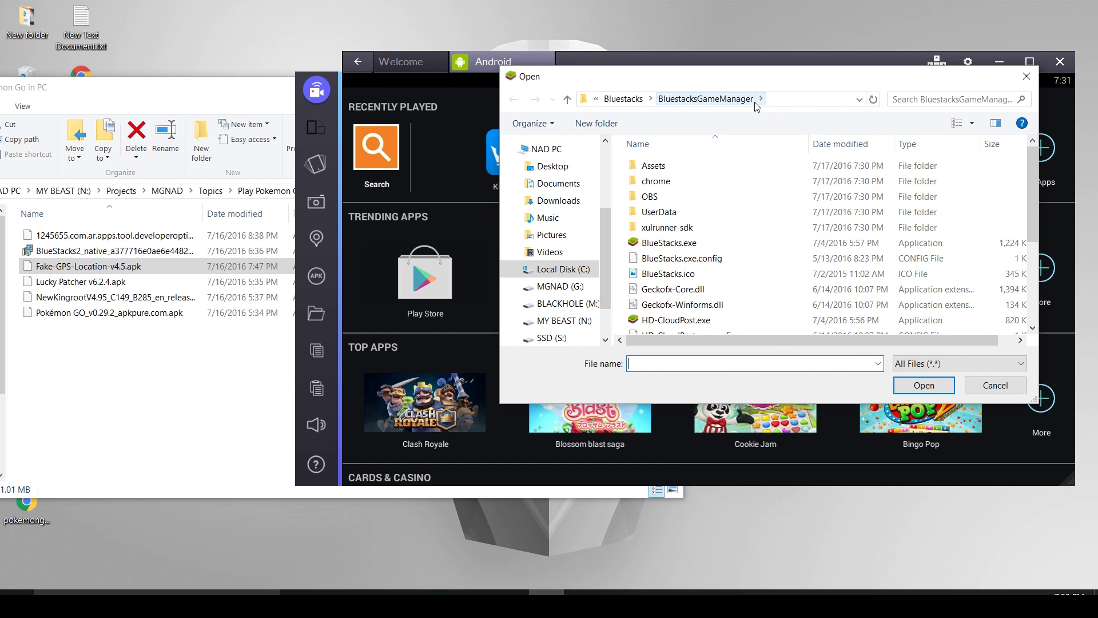
pyautogui.click(38, 267)
pyautogui.moveTo(36, 267); pyautogui.dragTo(626, 273)
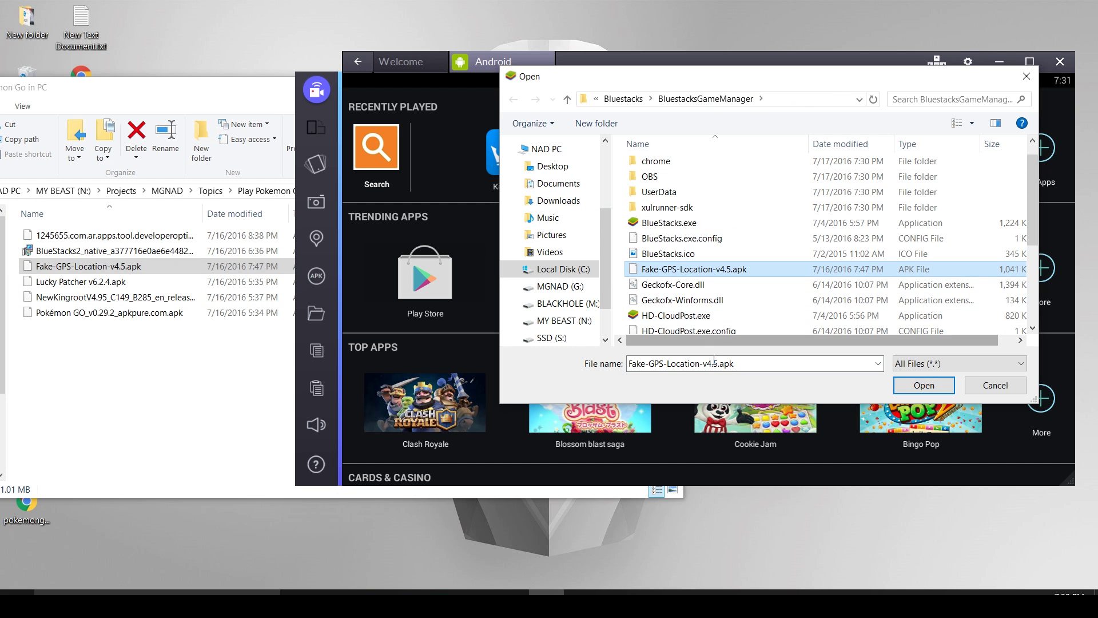
pyautogui.click(930, 387)
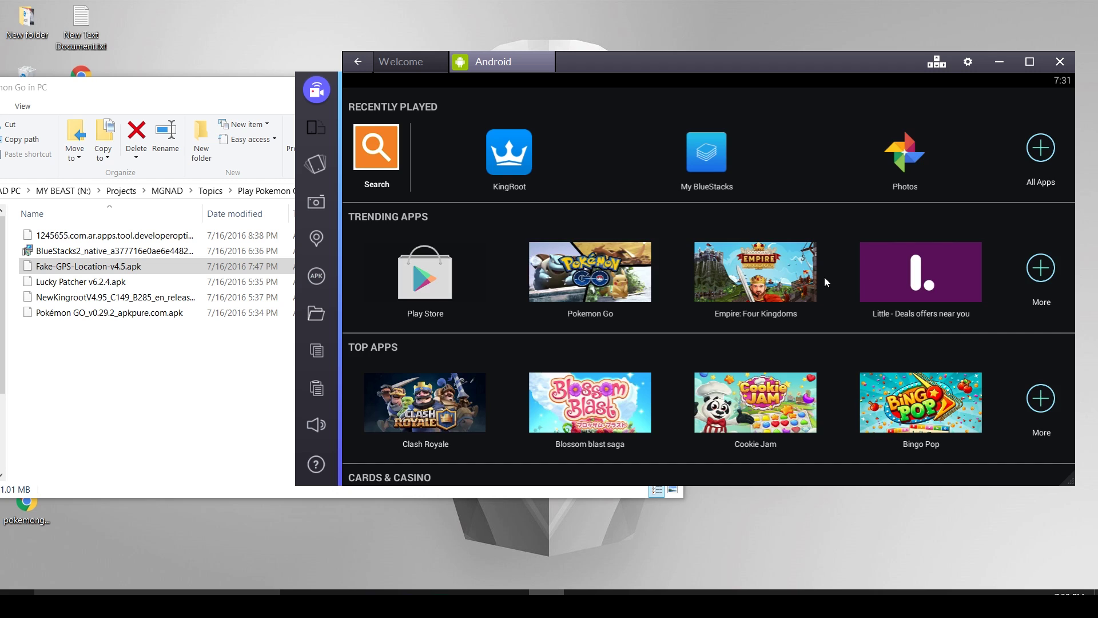
# Launch Lucky Patcher and browse storage to sdcard/windows/BstSharedFolder.
pyautogui.click(654, 121)
pyautogui.click(1034, 154)
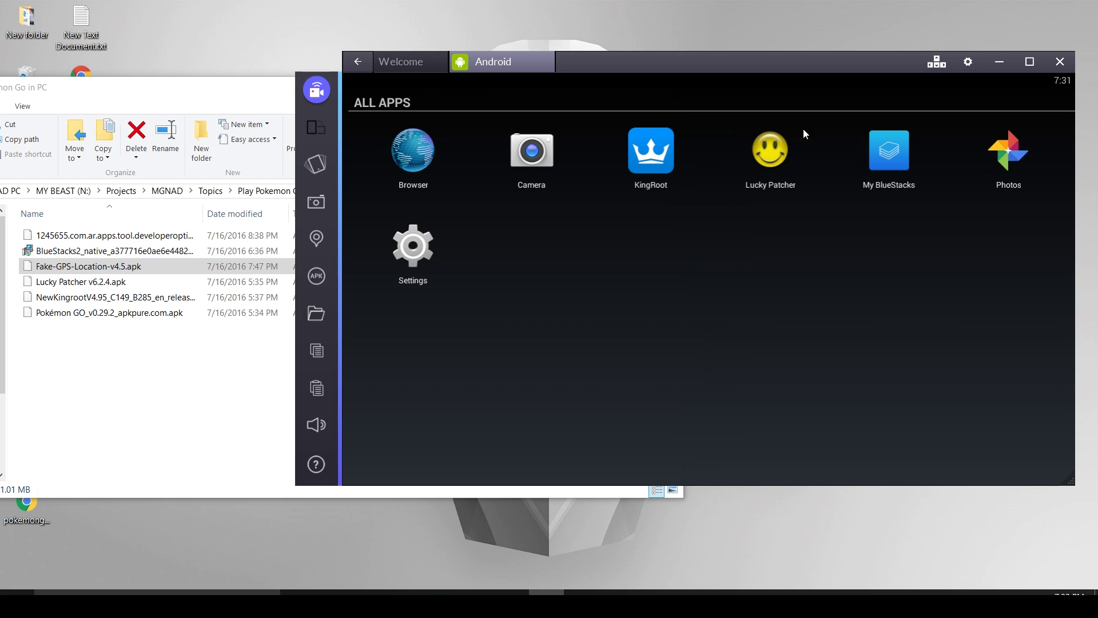
pyautogui.click(777, 164)
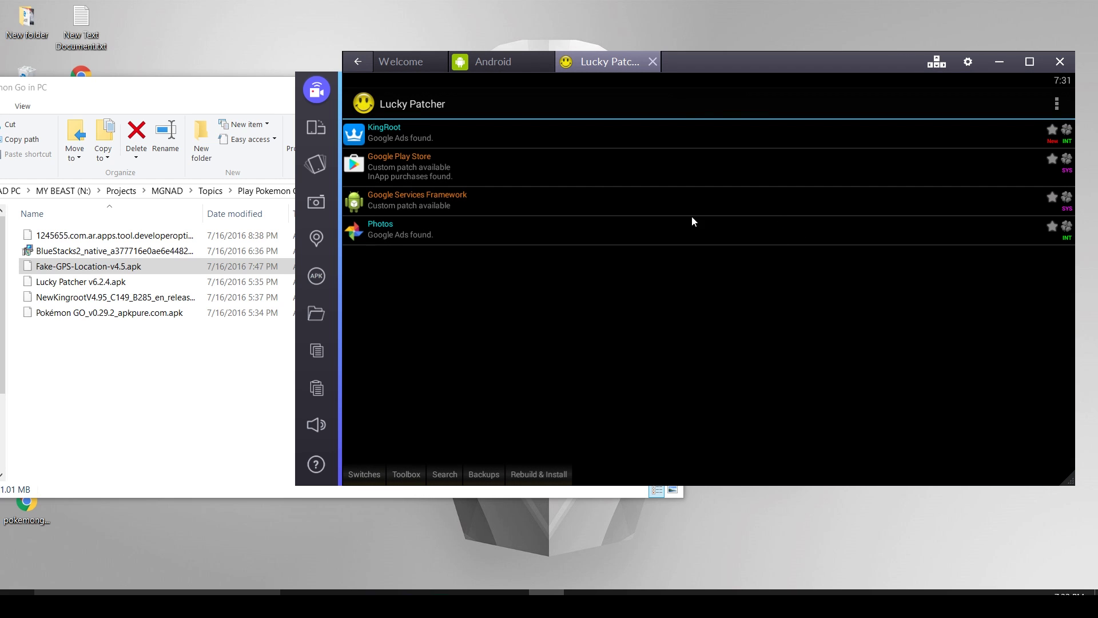
pyautogui.click(526, 477)
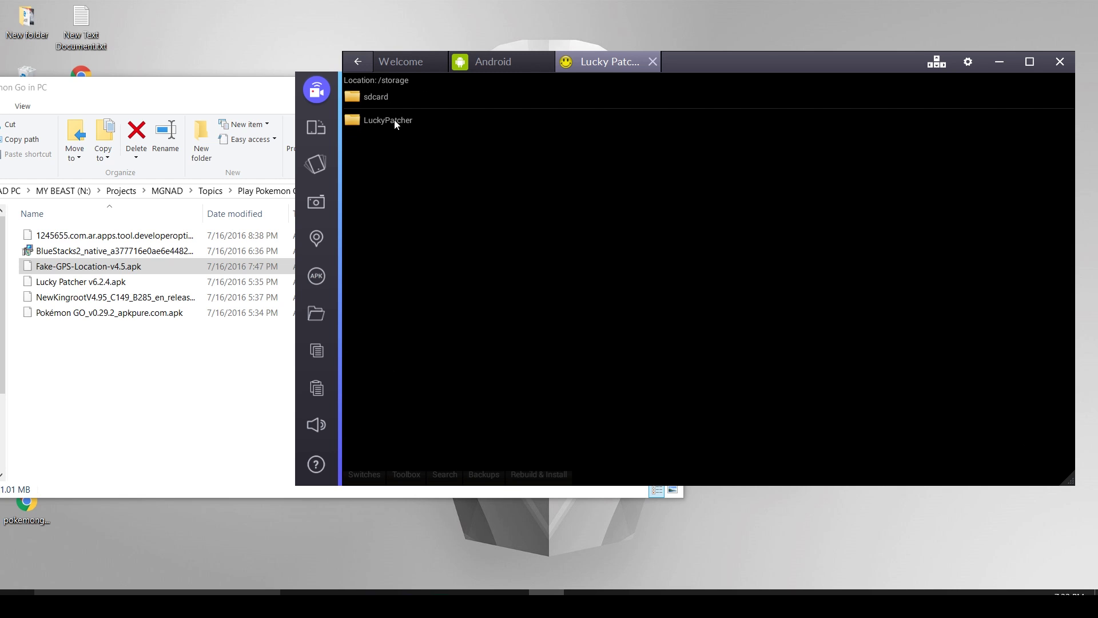
pyautogui.click(392, 98)
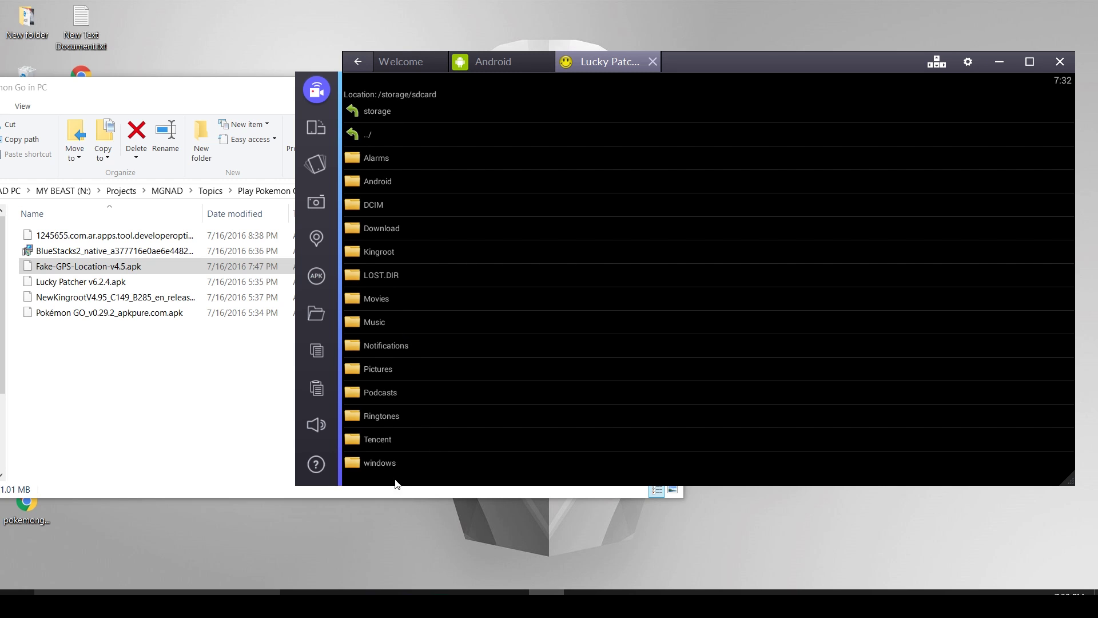
pyautogui.click(380, 462)
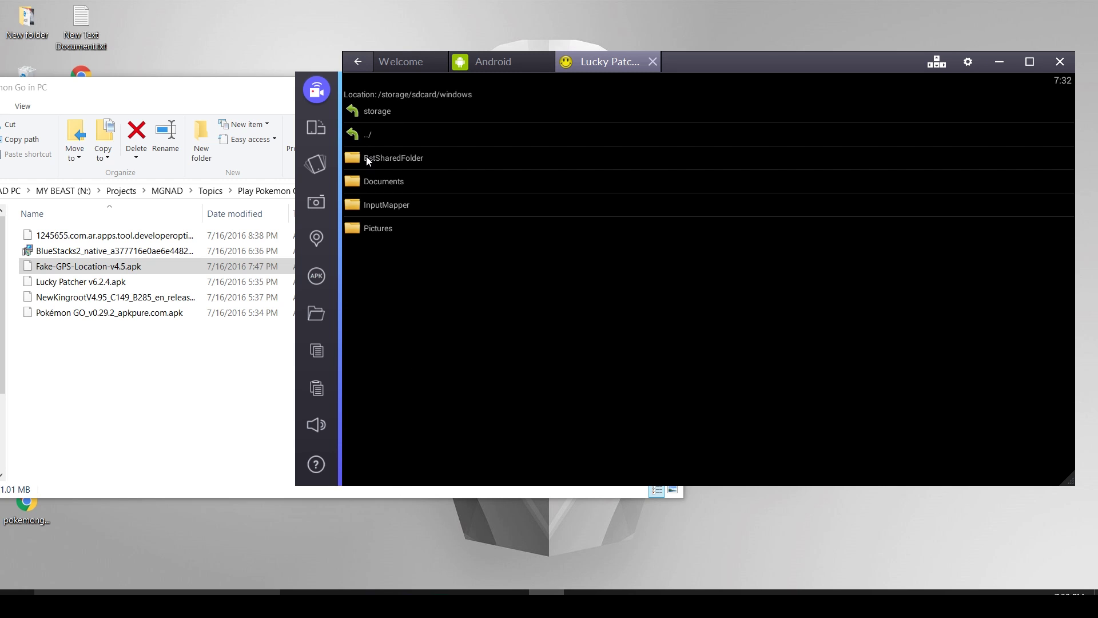
pyautogui.click(368, 160)
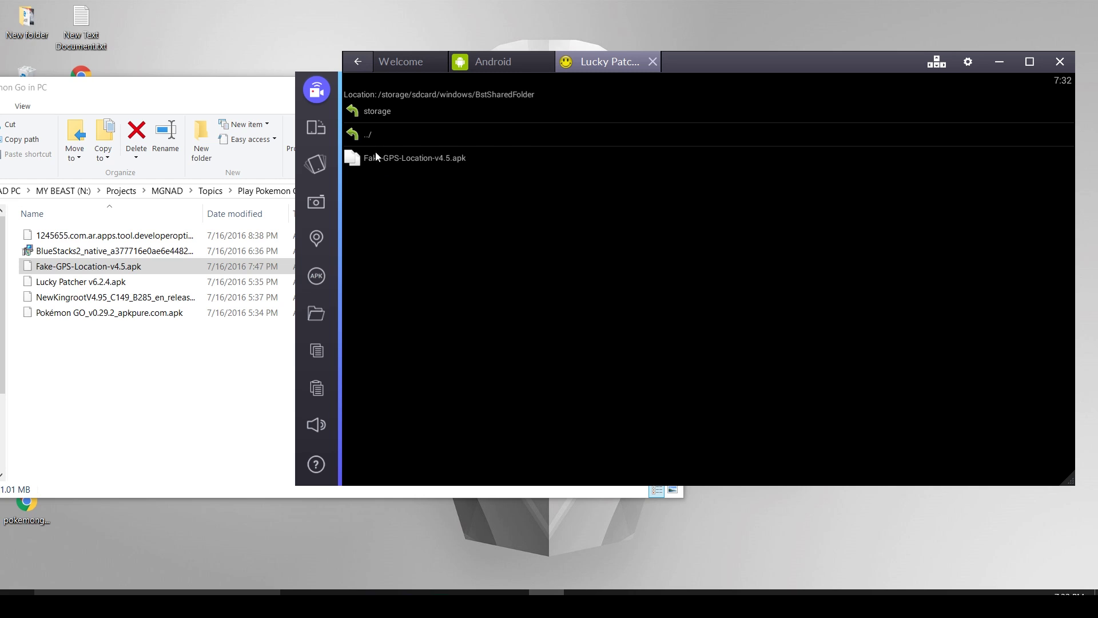
# Install Fake-GPS-Location-v4.5.apk as a system app, confirming and accepting the reboot.
pyautogui.click(437, 157)
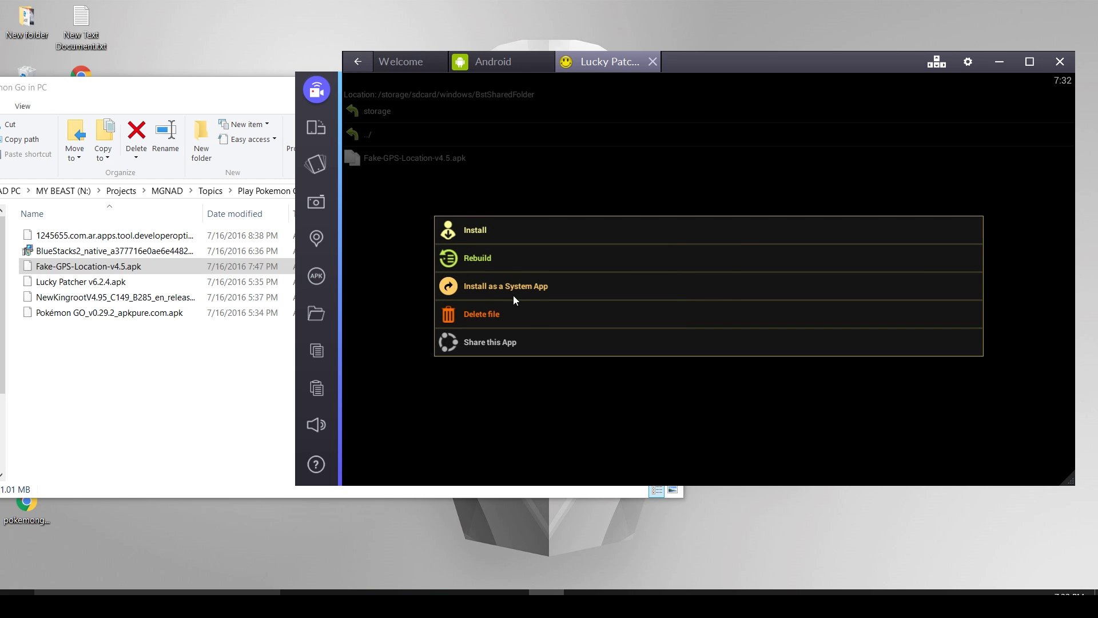
pyautogui.click(527, 287)
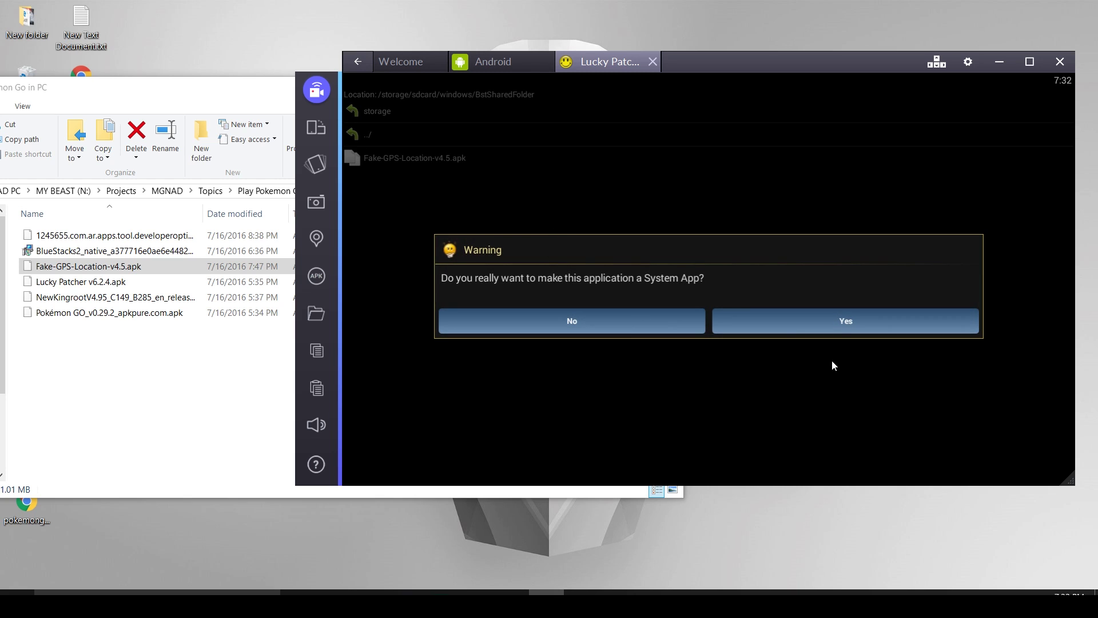
pyautogui.click(835, 328)
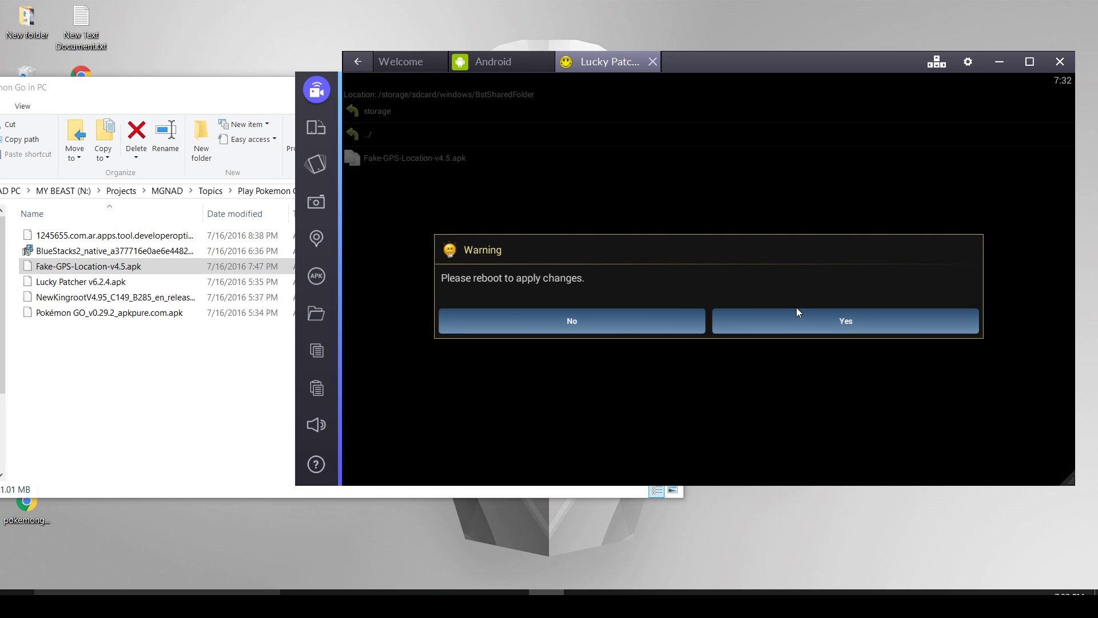
pyautogui.click(824, 322)
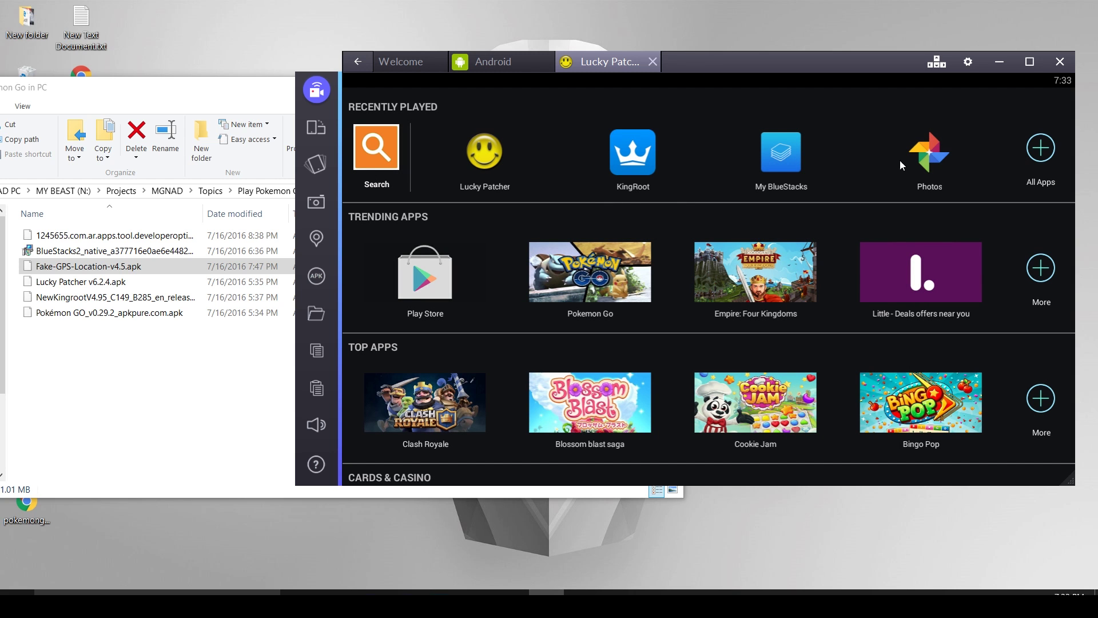
pyautogui.click(967, 61)
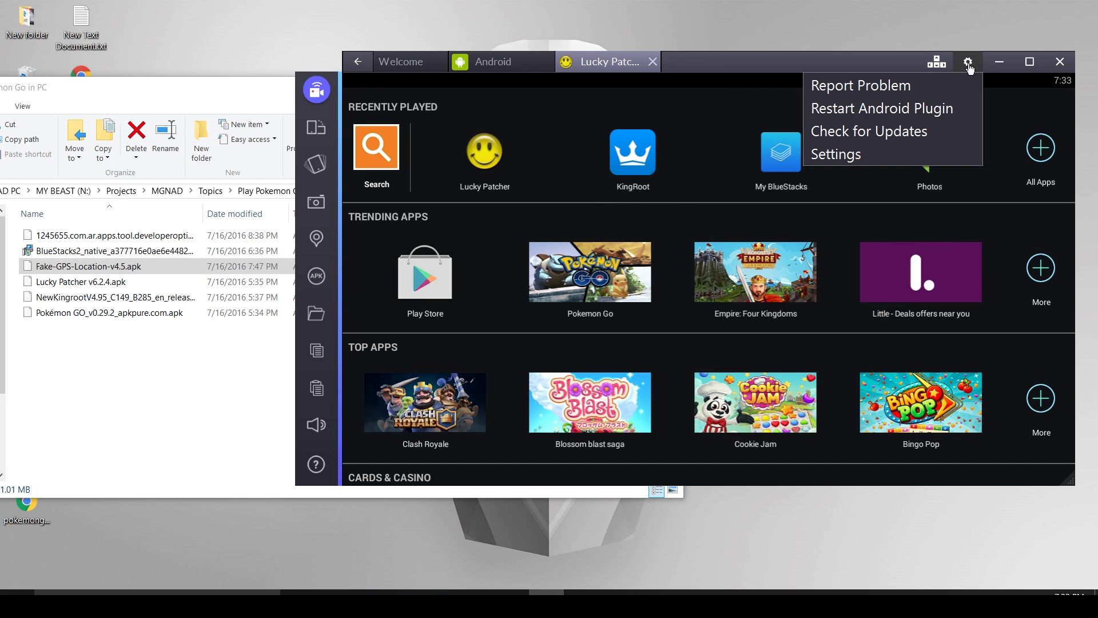
# Restart the Android plugin from the gear menu, then check All Apps and return home.
pyautogui.click(897, 109)
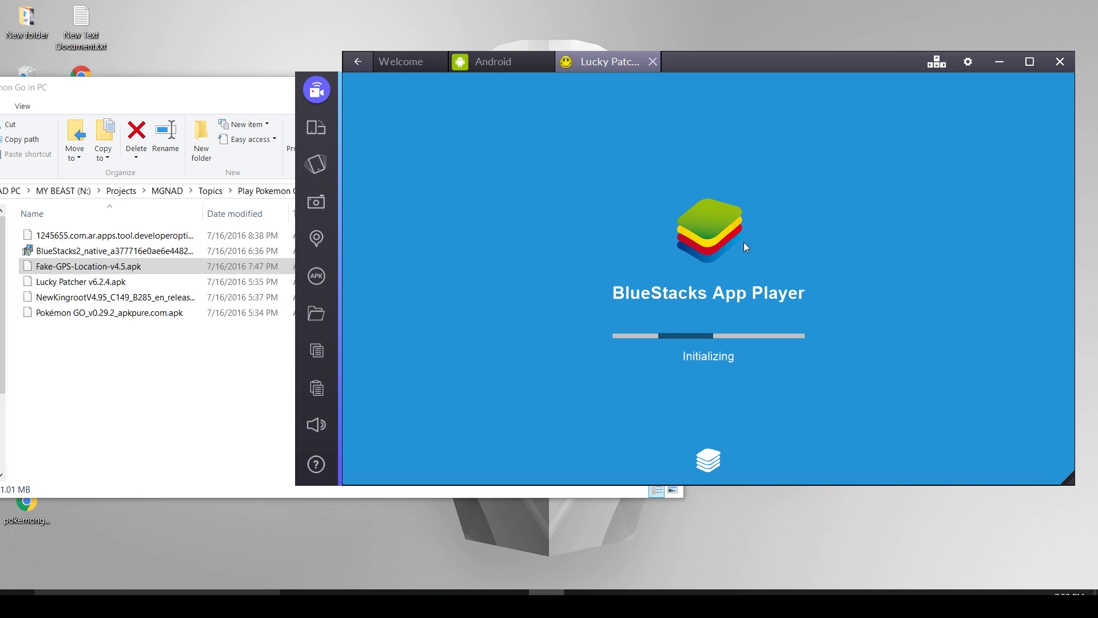
pyautogui.click(537, 59)
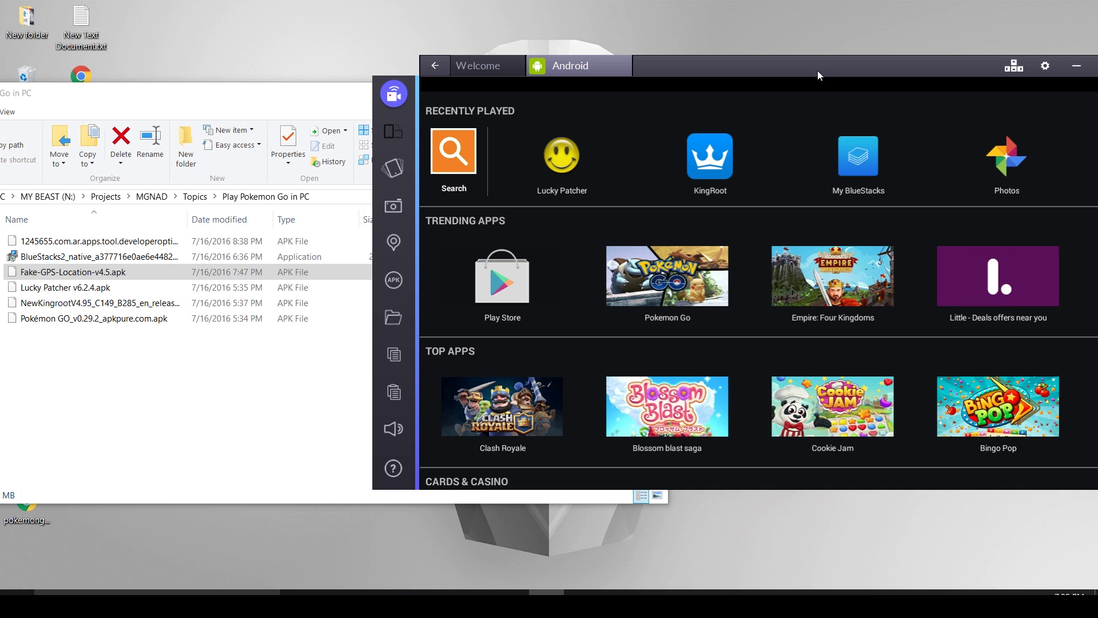
pyautogui.moveTo(817, 71); pyautogui.dragTo(784, 66)
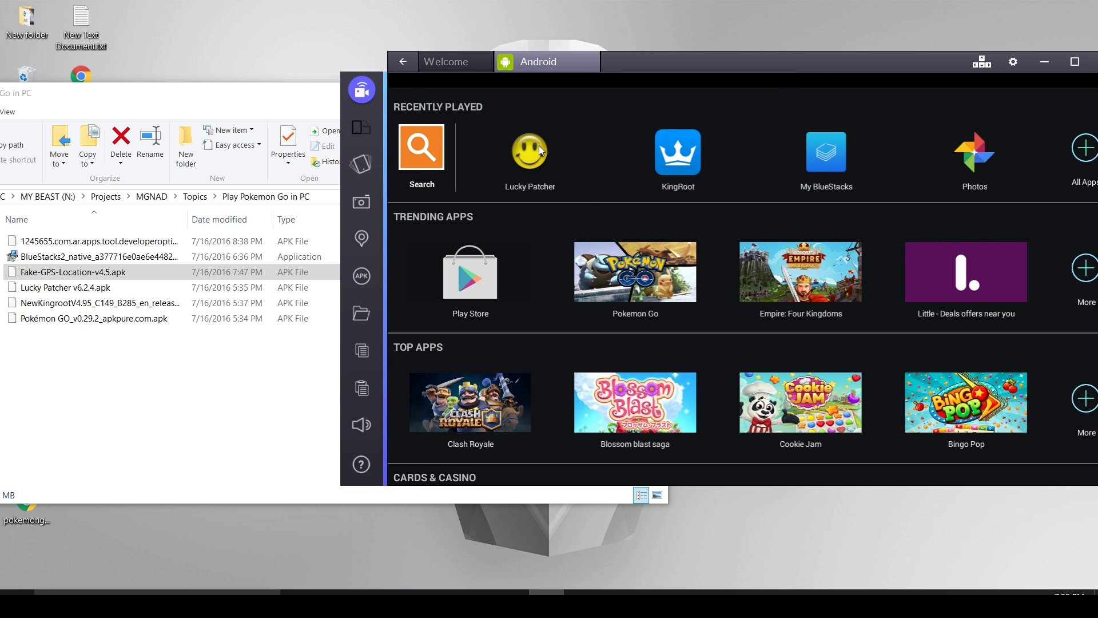
pyautogui.click(1082, 159)
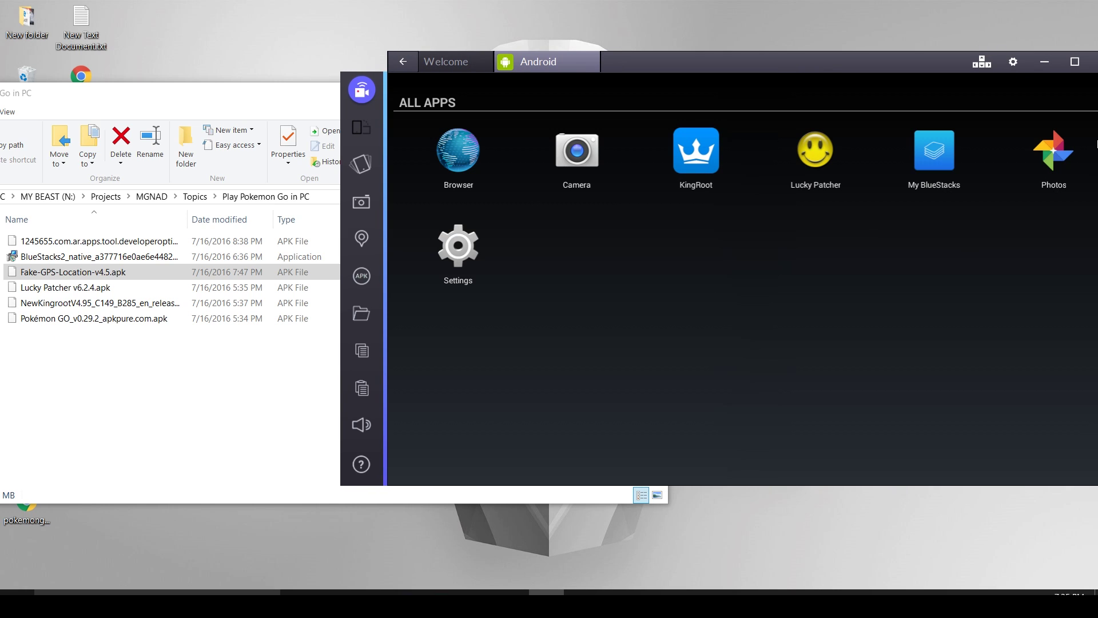
pyautogui.click(404, 63)
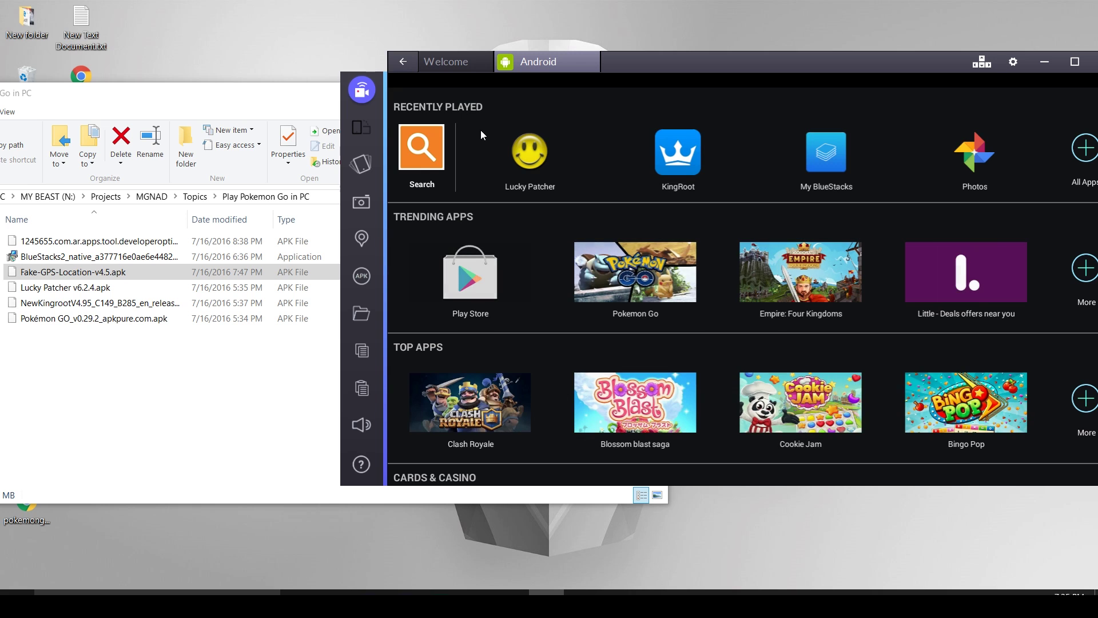
# Open Windows Settings at Privacy > Location and view the device location switch, leaving it off.
pyautogui.press('super+x')
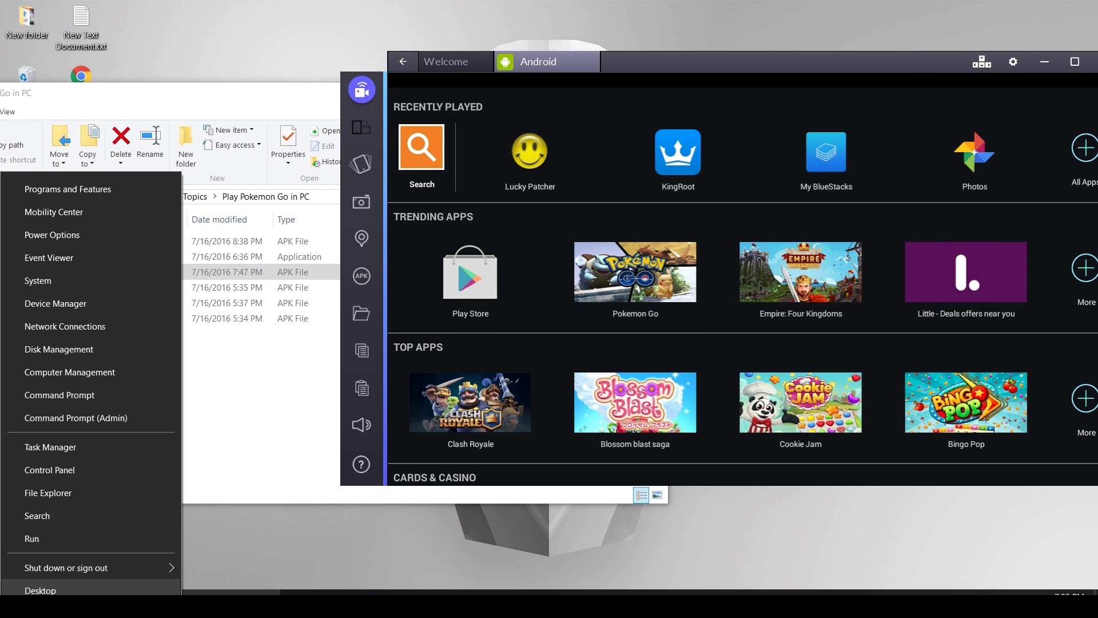
pyautogui.press('Escape')
pyautogui.press('super')
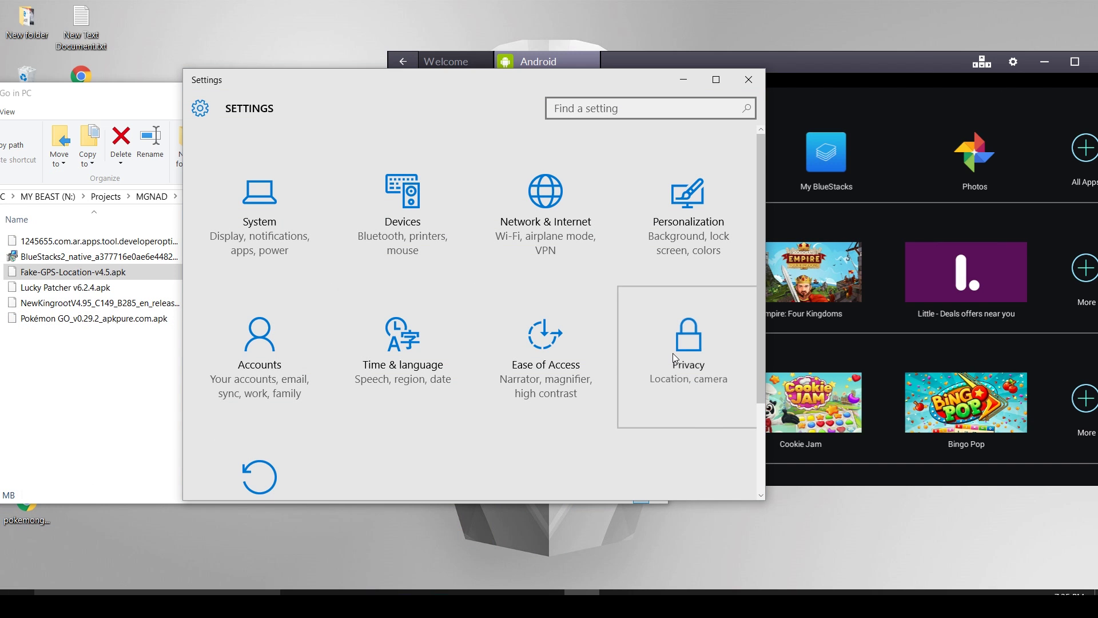
pyautogui.click(680, 355)
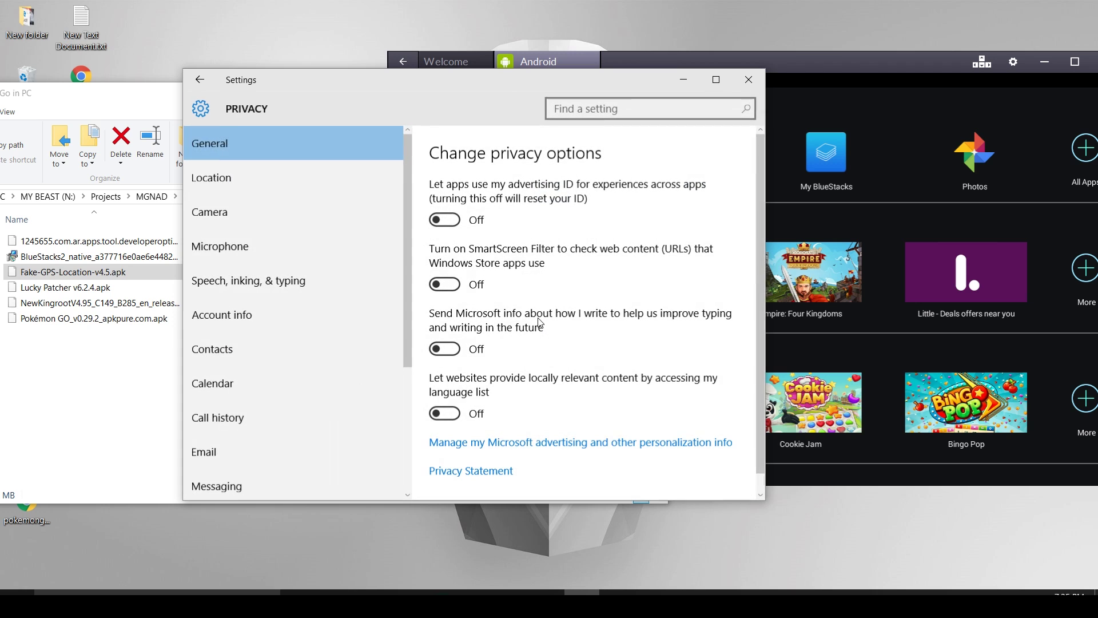
pyautogui.click(228, 166)
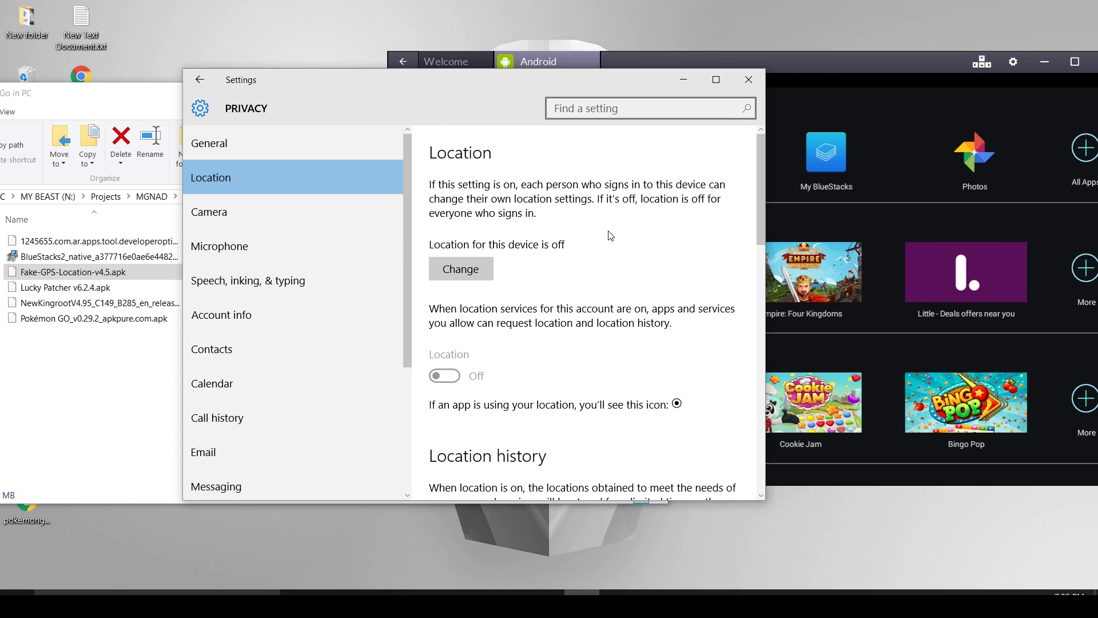
pyautogui.click(460, 270)
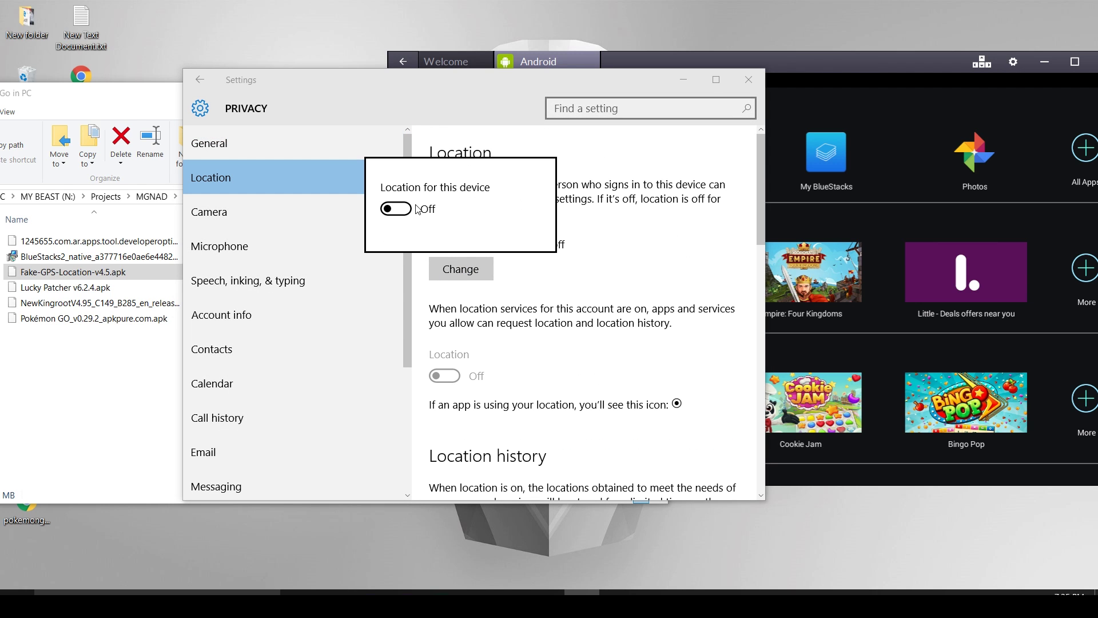
pyautogui.click(636, 179)
# Close Settings, launch Lucky Patcher and look through its app list for FakeGPS.
pyautogui.click(743, 81)
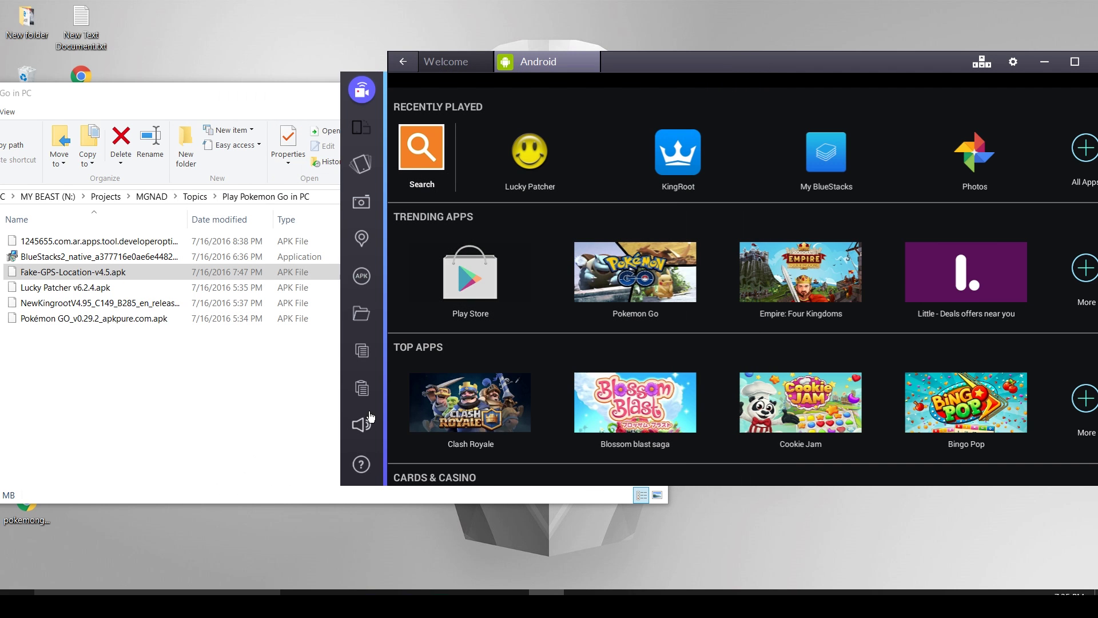
pyautogui.click(25, 274)
pyautogui.click(509, 160)
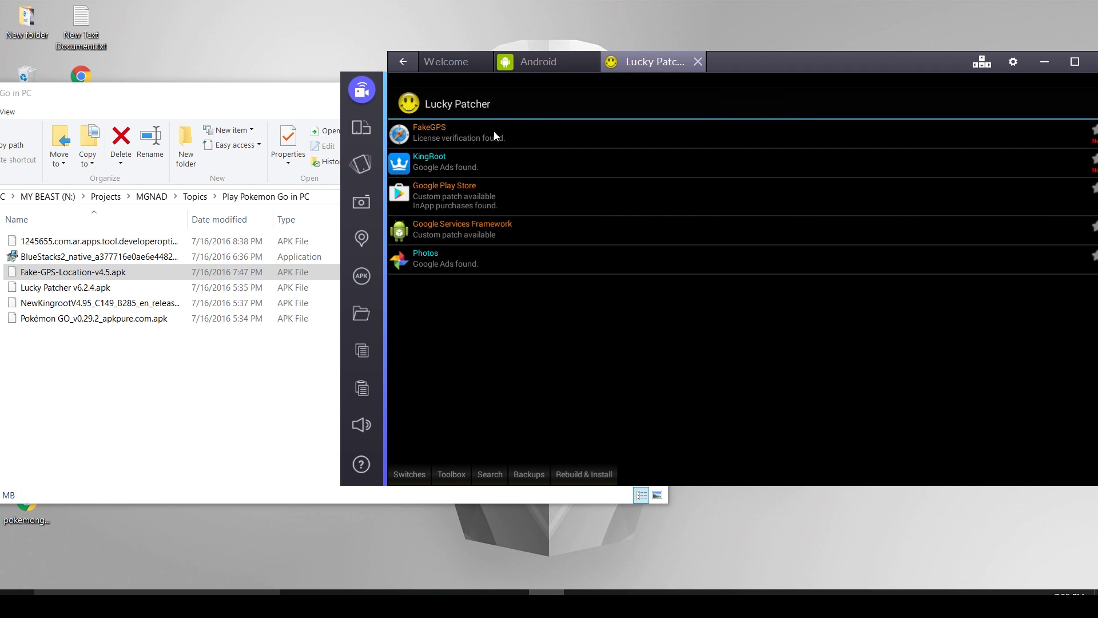
pyautogui.click(493, 132)
pyautogui.click(438, 137)
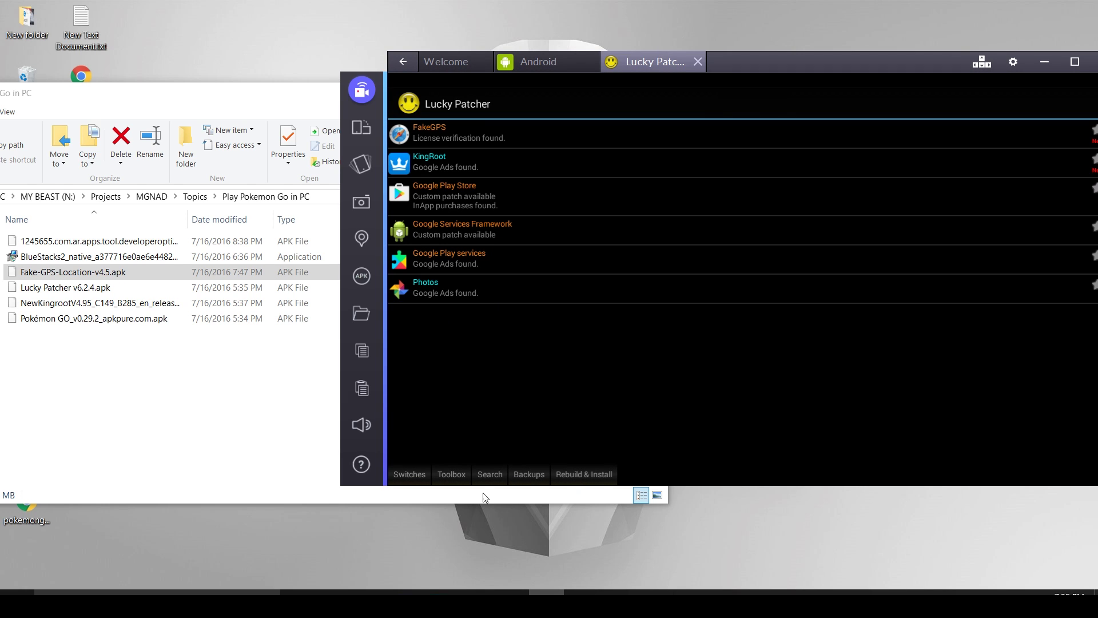
pyautogui.click(487, 478)
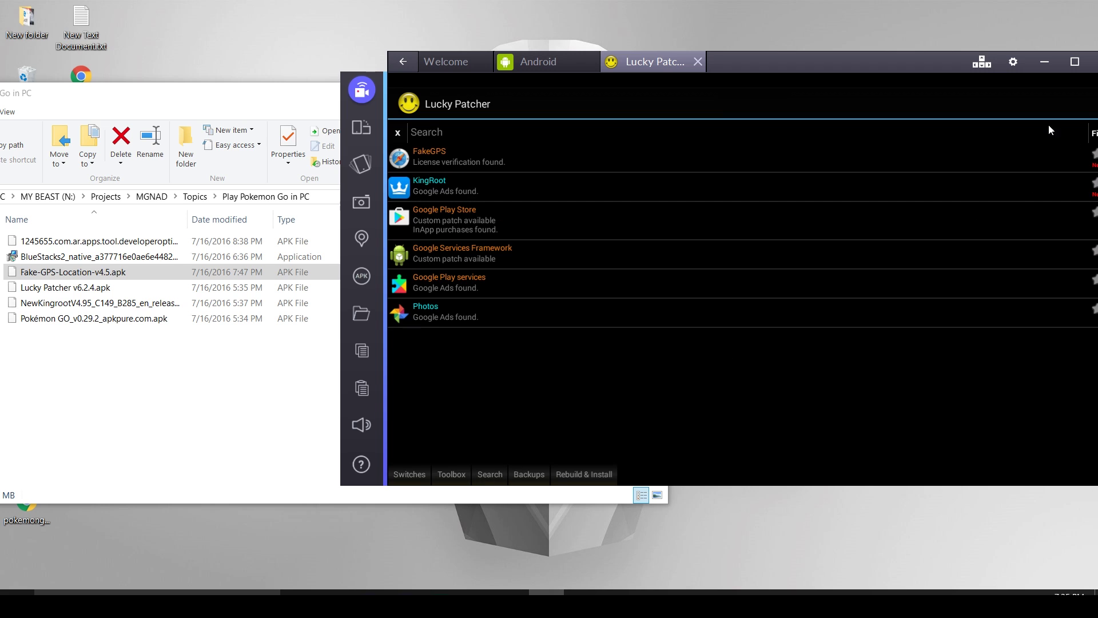
pyautogui.moveTo(905, 62); pyautogui.dragTo(749, 62)
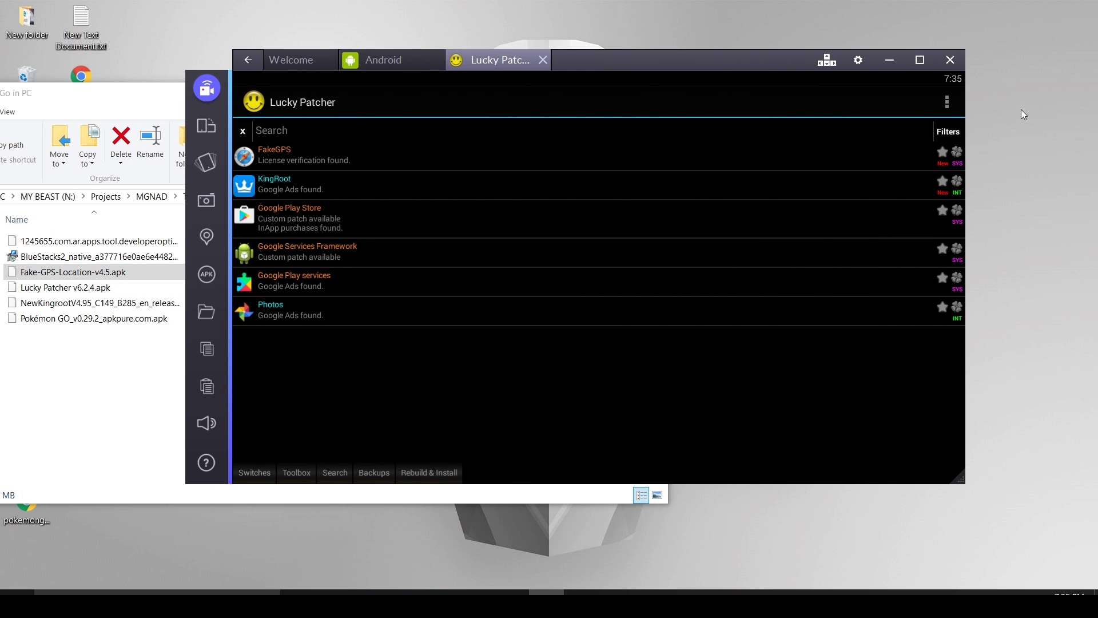
# Filter Lucky Patcher to System Apps, launch FakeGPS, and dismiss the How to operate dialog.
pyautogui.click(948, 132)
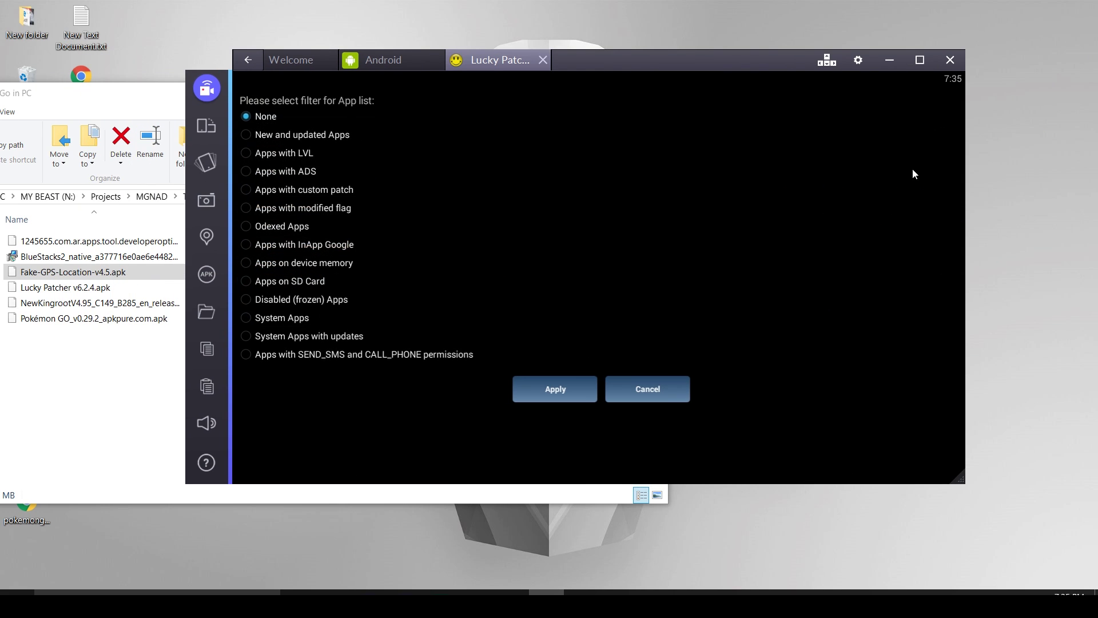
pyautogui.click(303, 317)
pyautogui.click(555, 395)
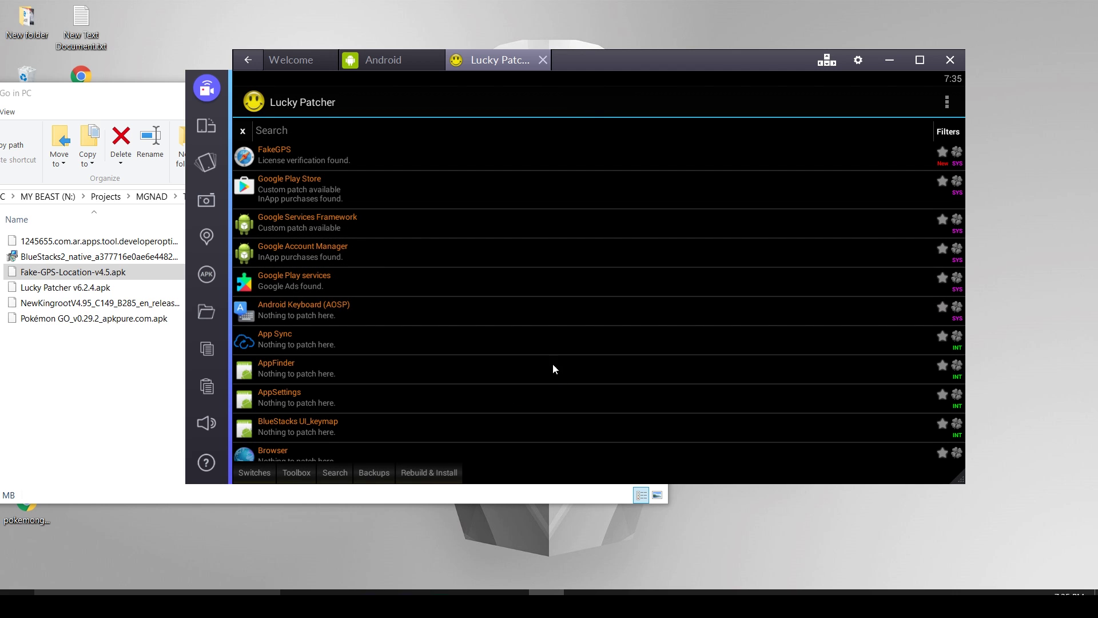
pyautogui.click(293, 154)
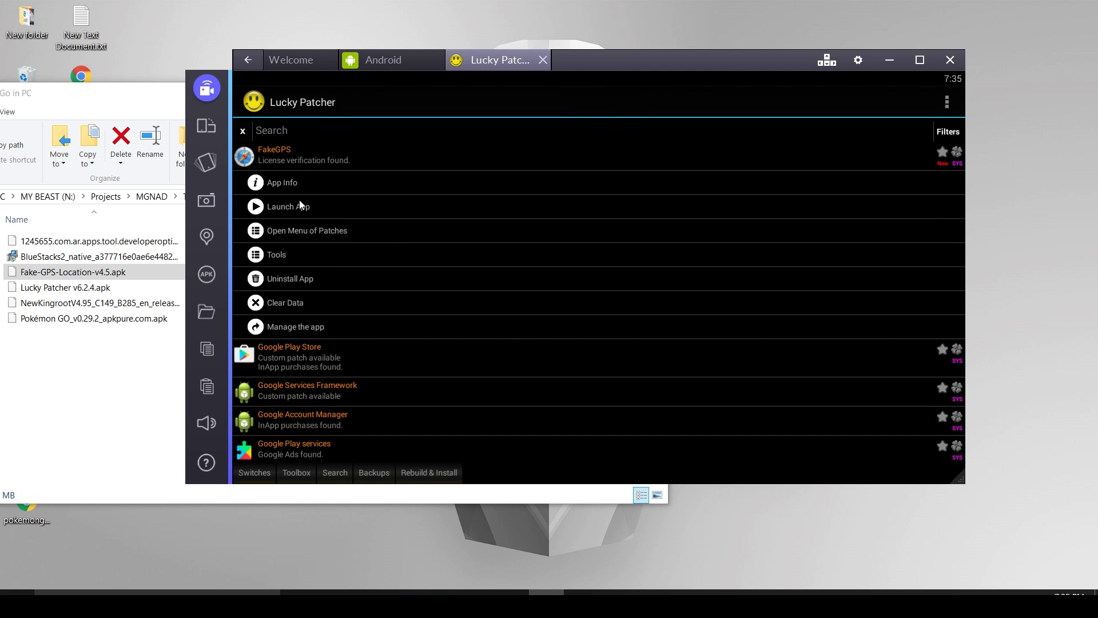
pyautogui.click(296, 208)
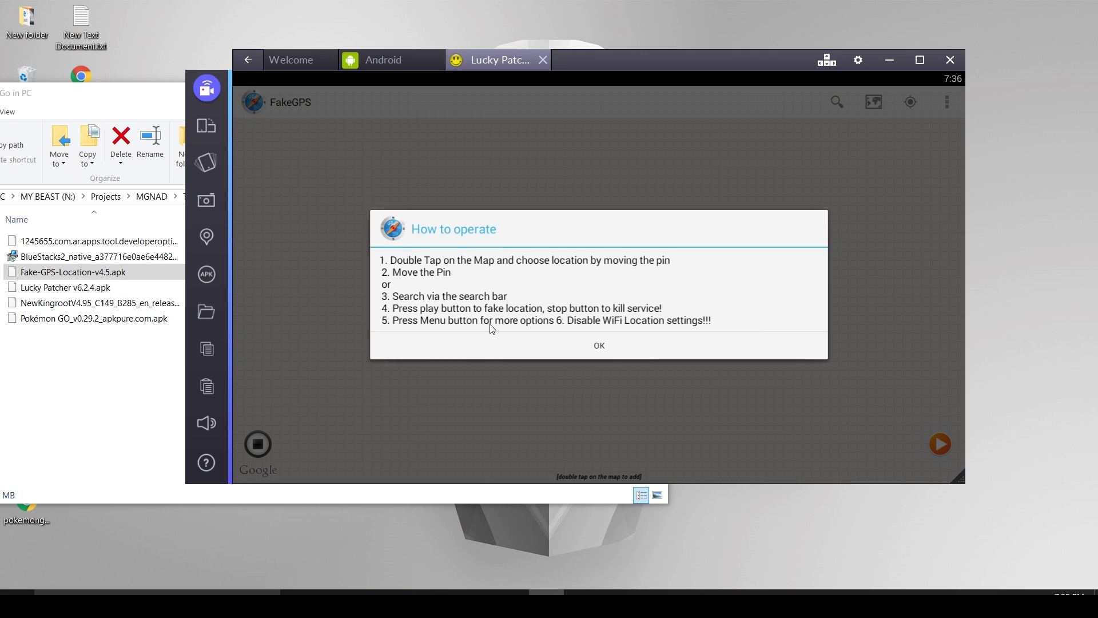
pyautogui.click(492, 345)
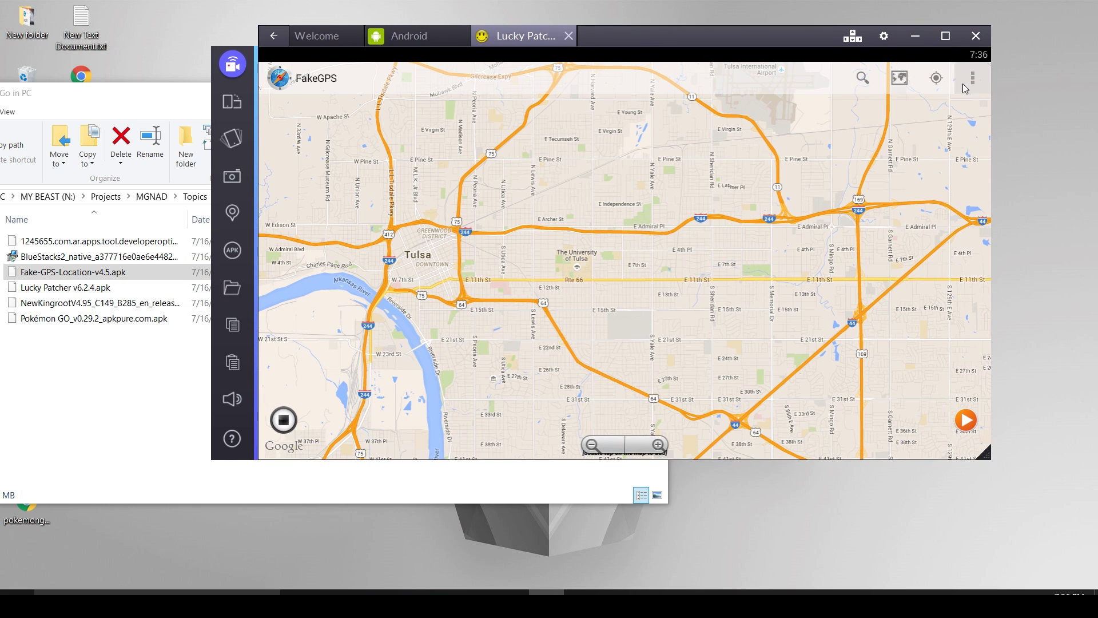
# Enable Expert Mode in FakeGPS settings, accept the warning, and return to the map.
pyautogui.click(972, 78)
pyautogui.click(673, 223)
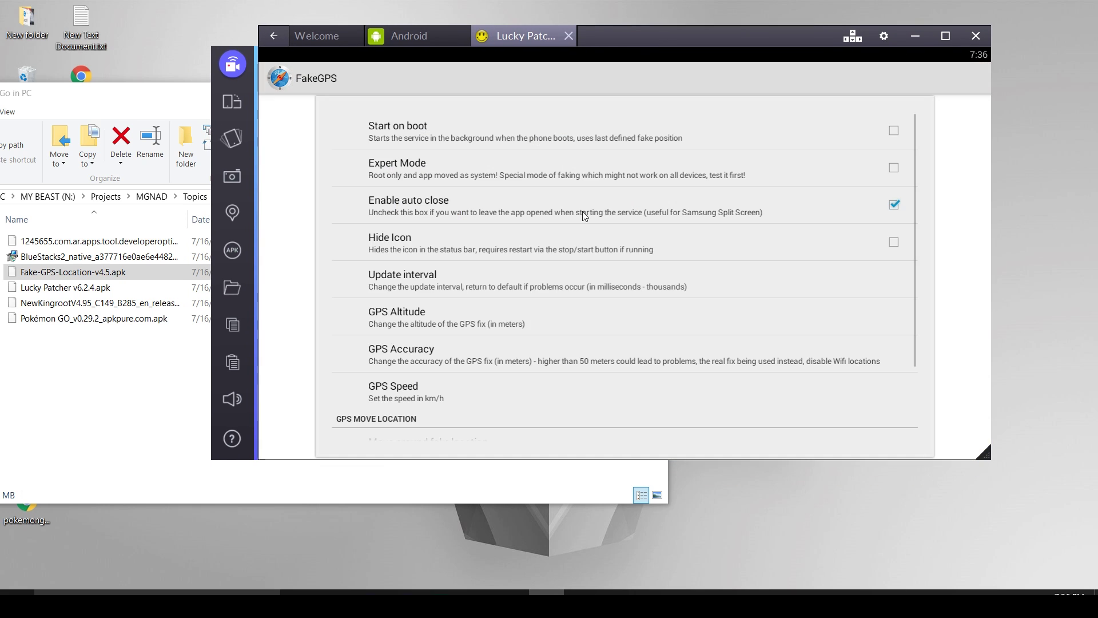
pyautogui.click(897, 172)
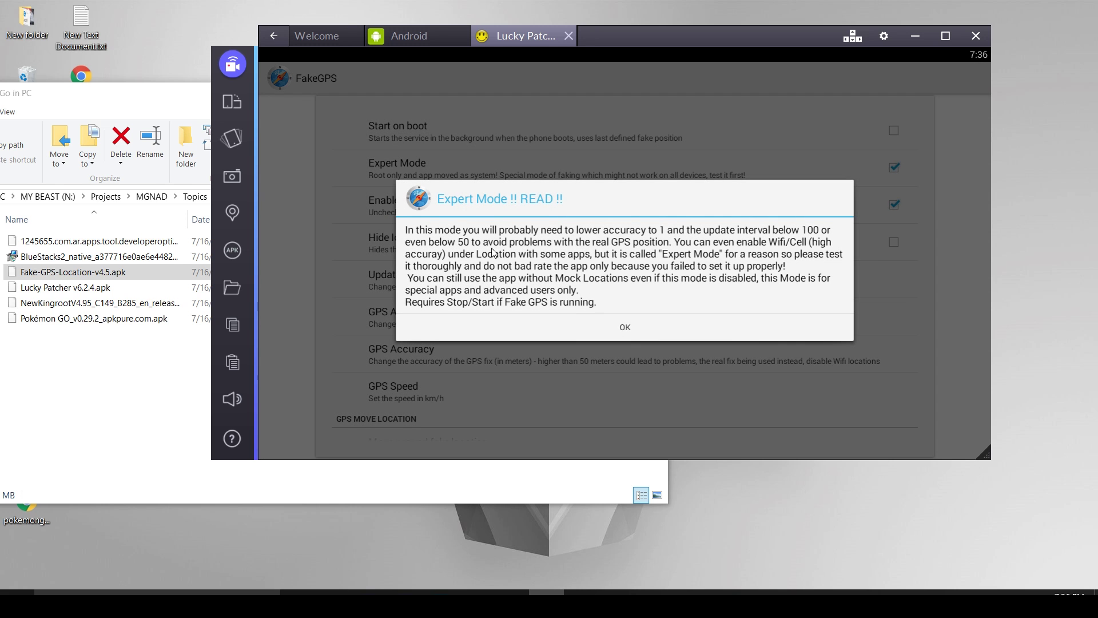
pyautogui.click(586, 321)
pyautogui.click(273, 36)
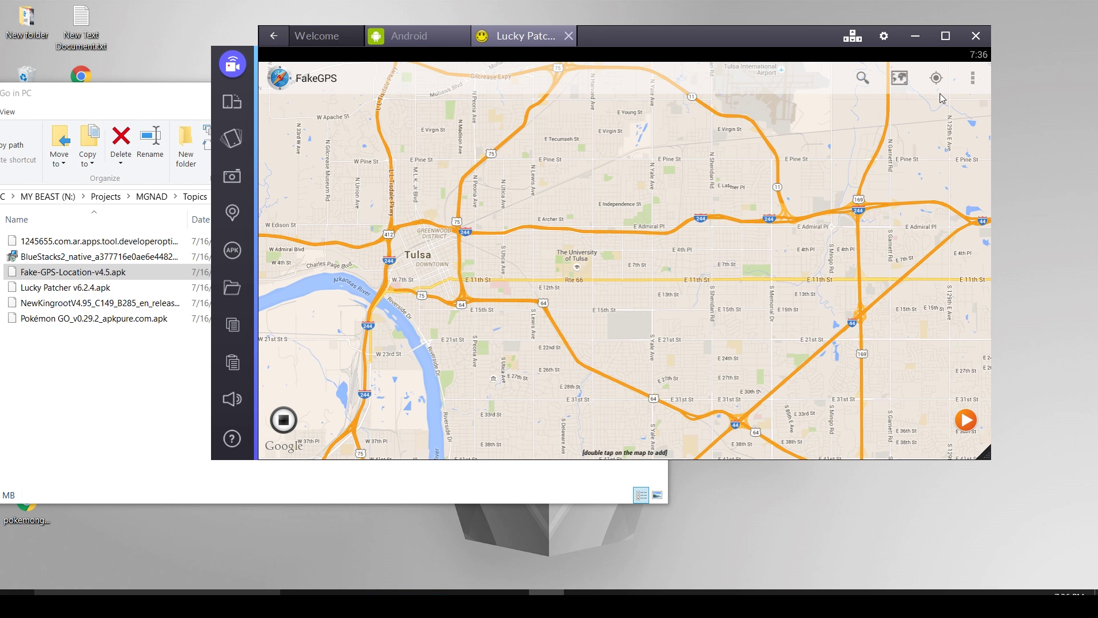
# Place a fake location marker on S 71st E Ave, east of downtown Tulsa.
pyautogui.moveTo(858, 200); pyautogui.dragTo(723, 141)
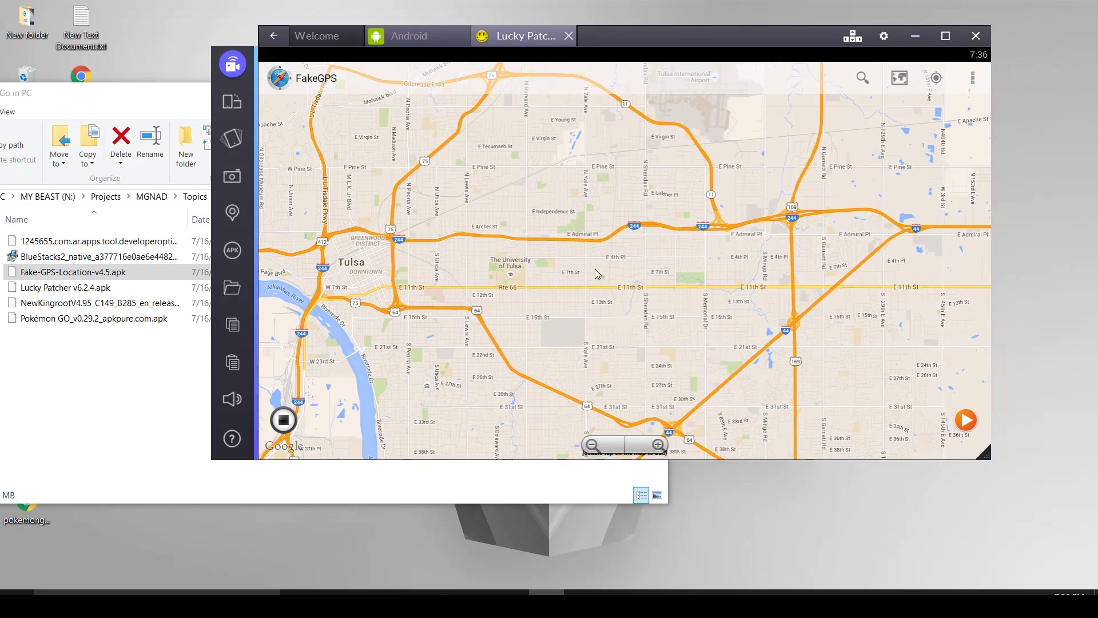
pyautogui.click(635, 268)
pyautogui.click(658, 242)
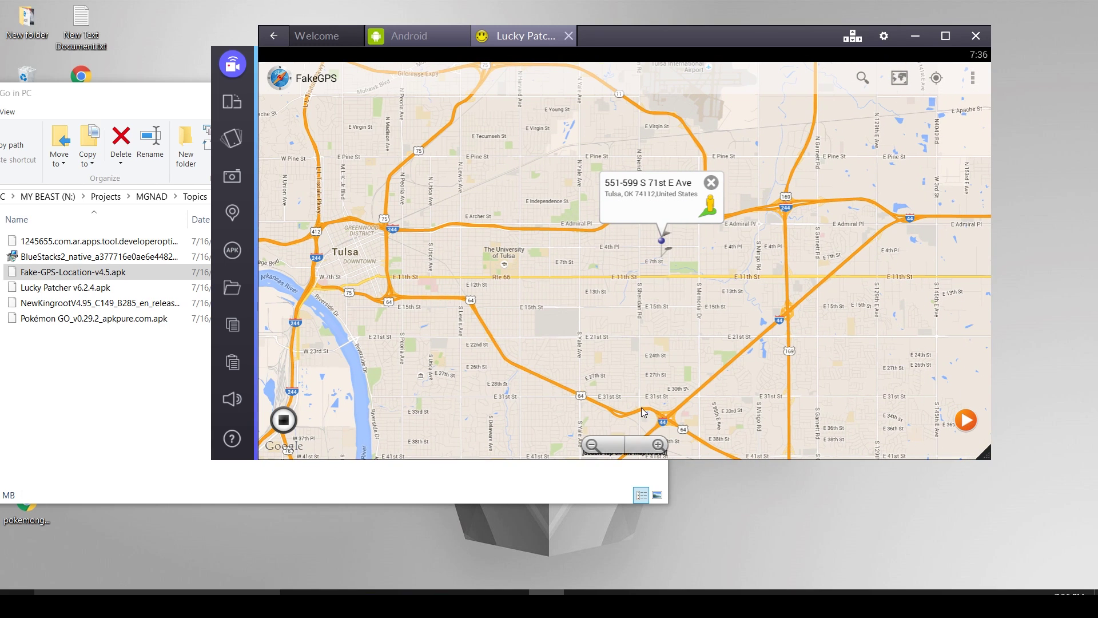
pyautogui.click(400, 43)
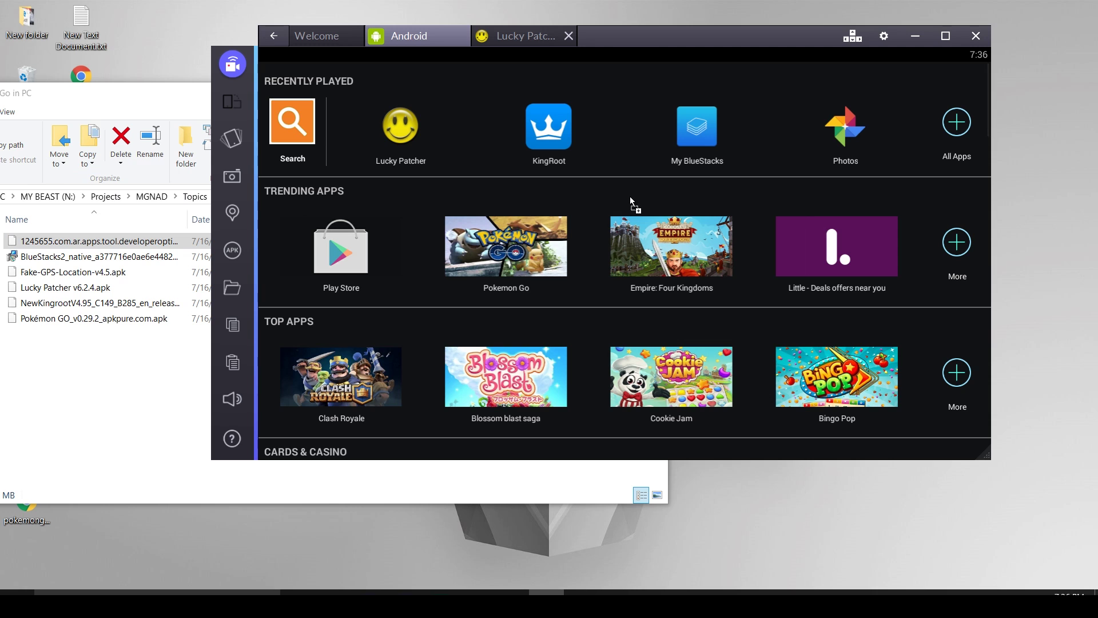
# Install the Developer Options Tool APK, switch developer options off, and close it.
pyautogui.moveTo(630, 197); pyautogui.dragTo(636, 146)
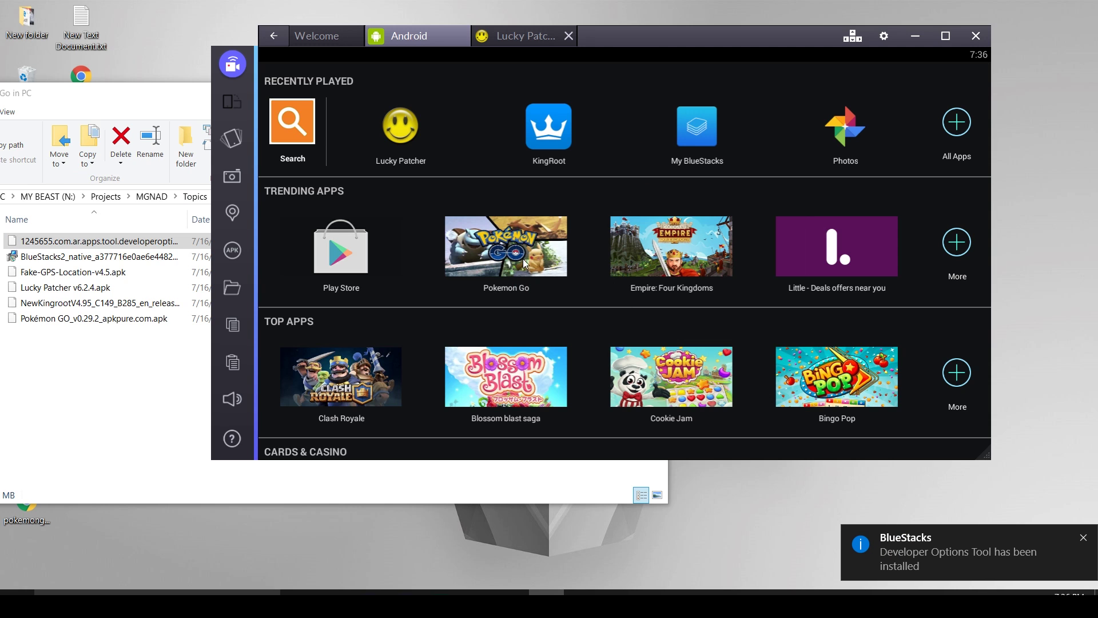
pyautogui.click(625, 122)
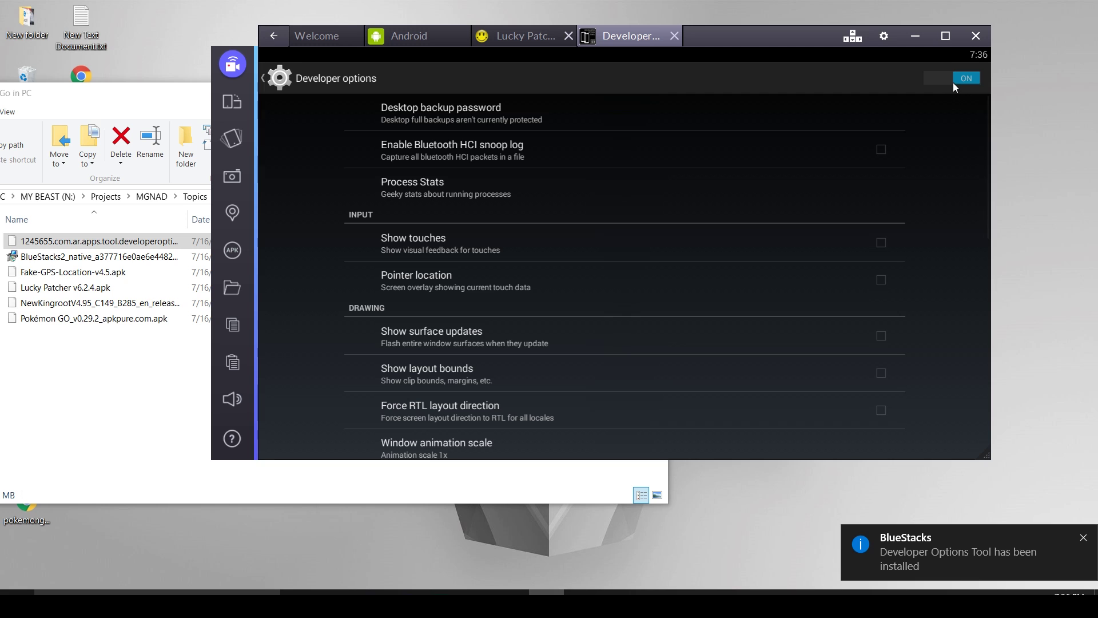
pyautogui.click(950, 79)
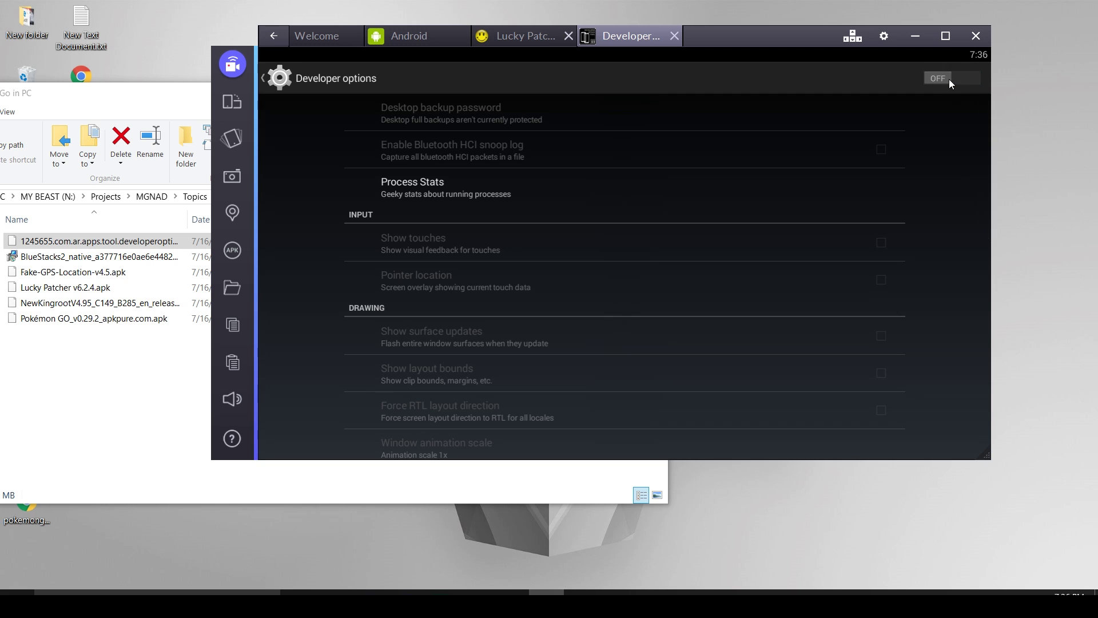
pyautogui.click(674, 35)
# Launch FakeGPS from Lucky Patcher and start faking a location on E 15th St, Tulsa.
pyautogui.click(525, 36)
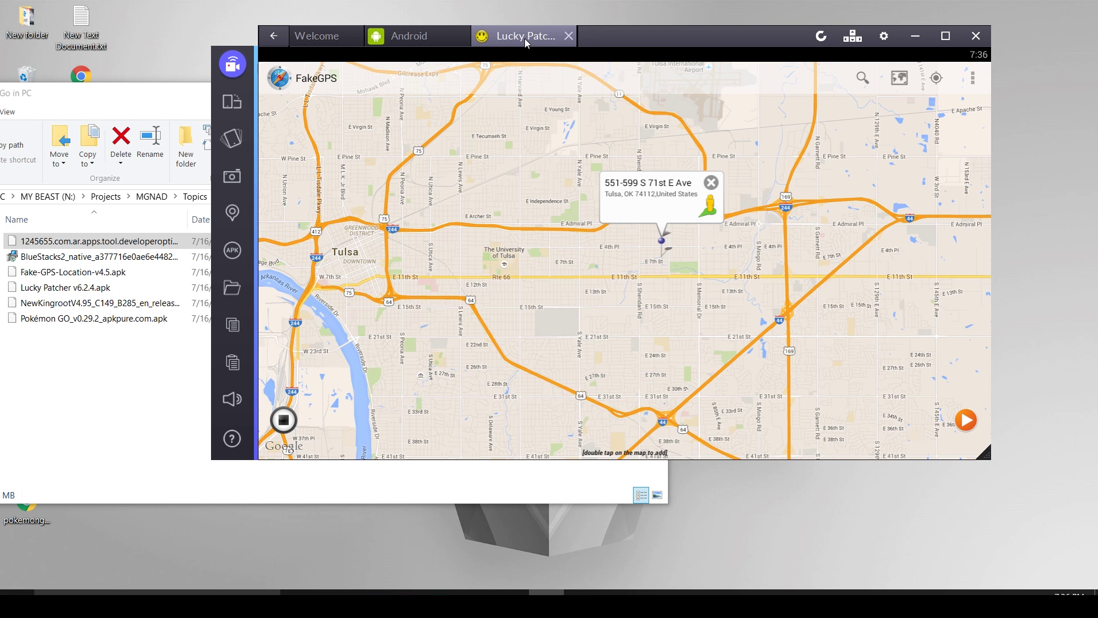
pyautogui.click(965, 424)
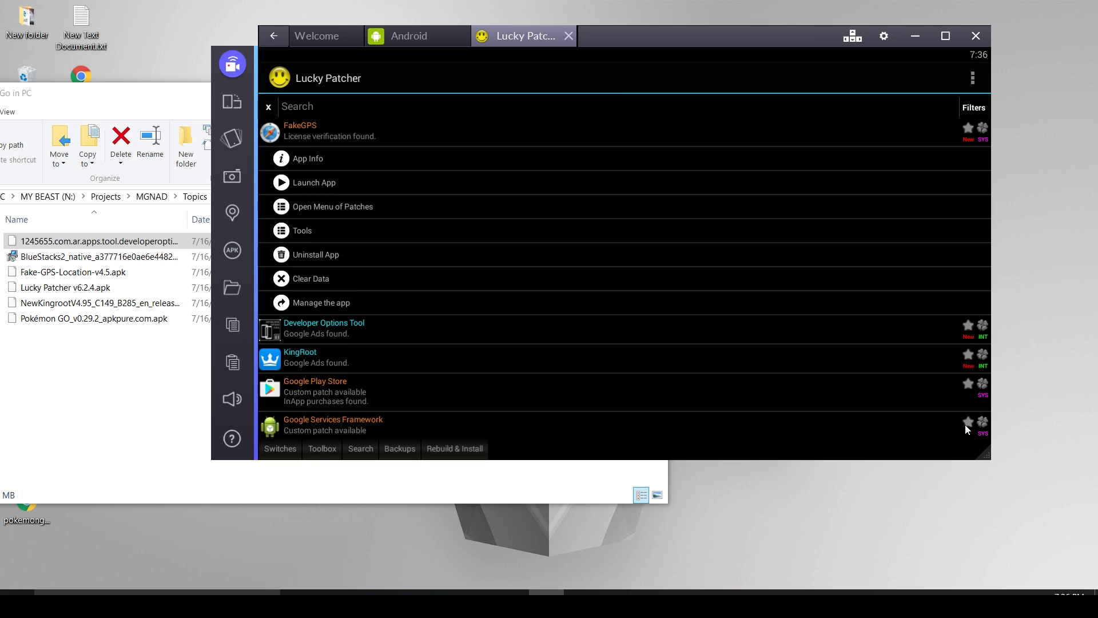
pyautogui.click(324, 181)
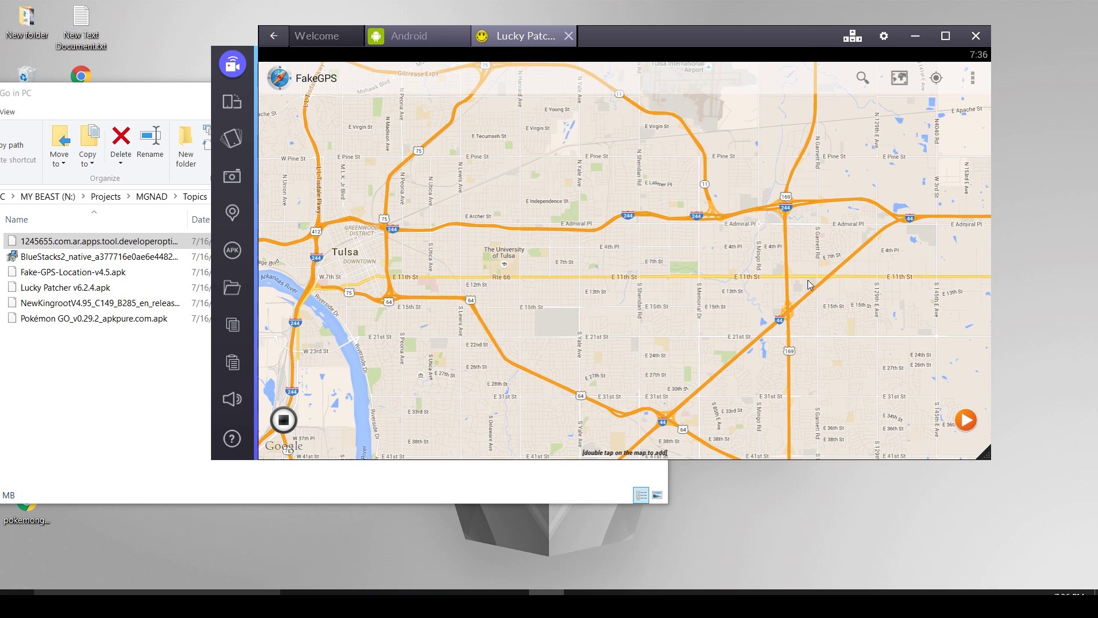
pyautogui.doubleClick(745, 298)
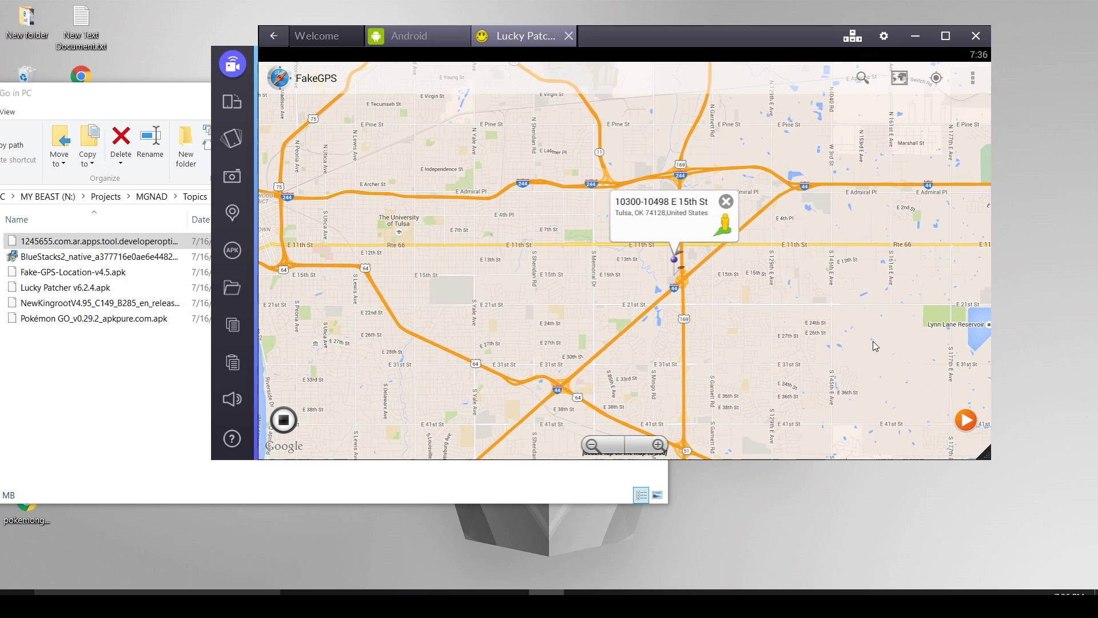
pyautogui.click(965, 420)
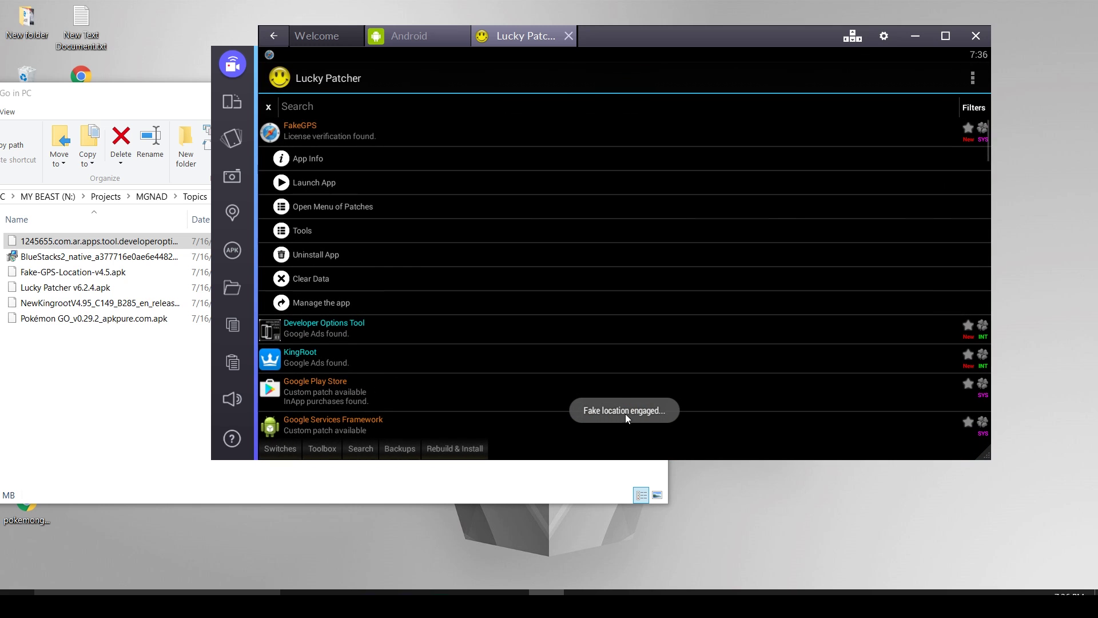
pyautogui.click(417, 36)
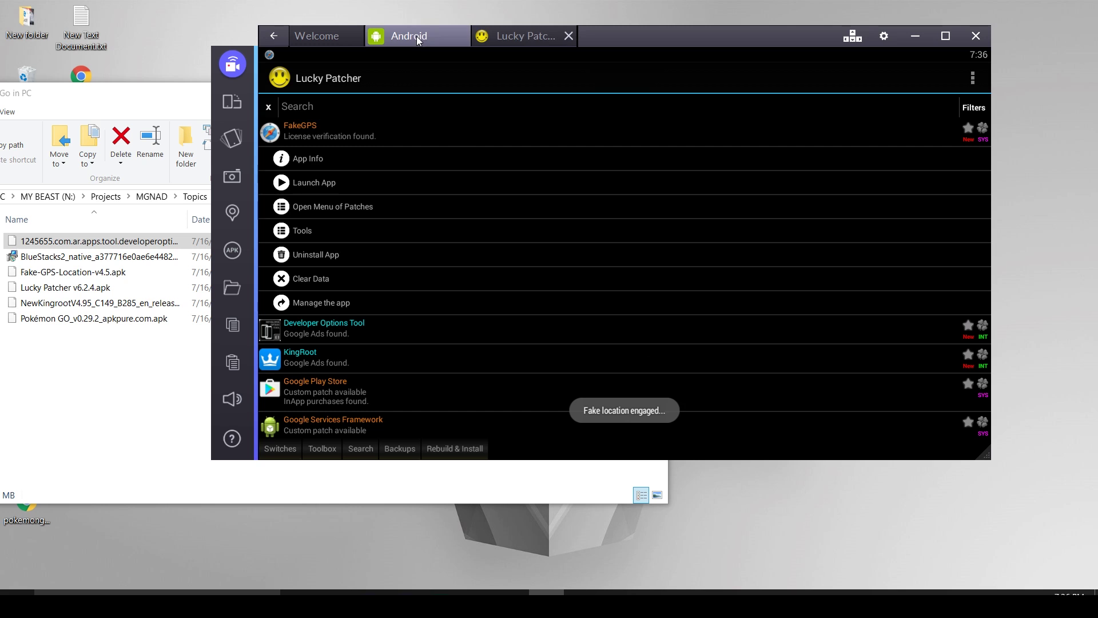
# Install the Pokémon GO APK and change Android location mode from Device only to High accuracy.
pyautogui.moveTo(583, 26); pyautogui.dragTo(654, 28)
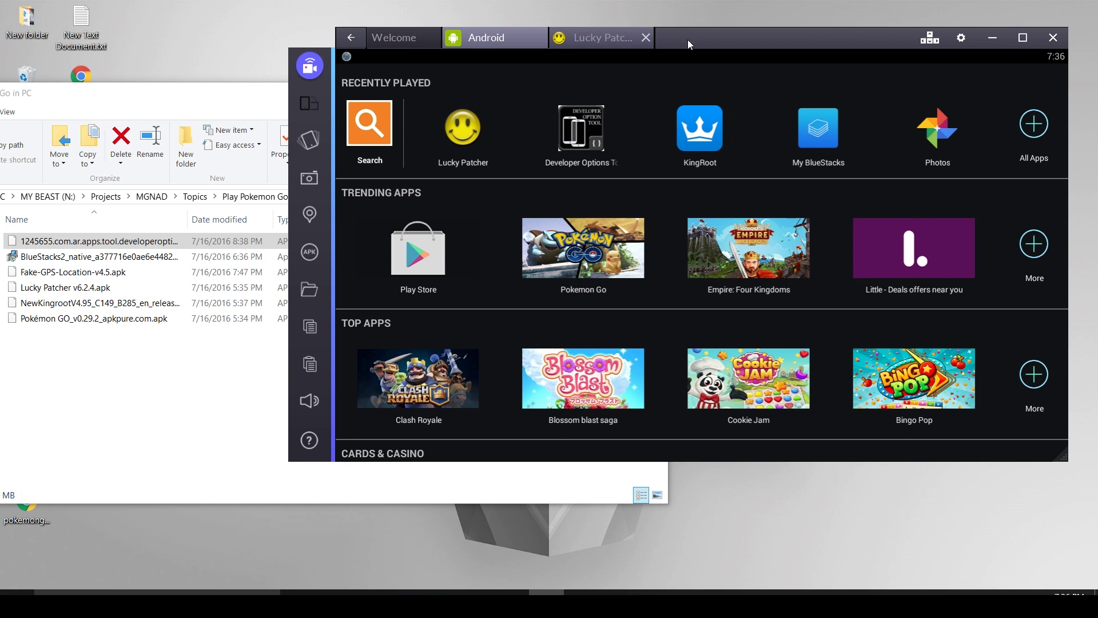
pyautogui.moveTo(71, 320); pyautogui.dragTo(768, 112)
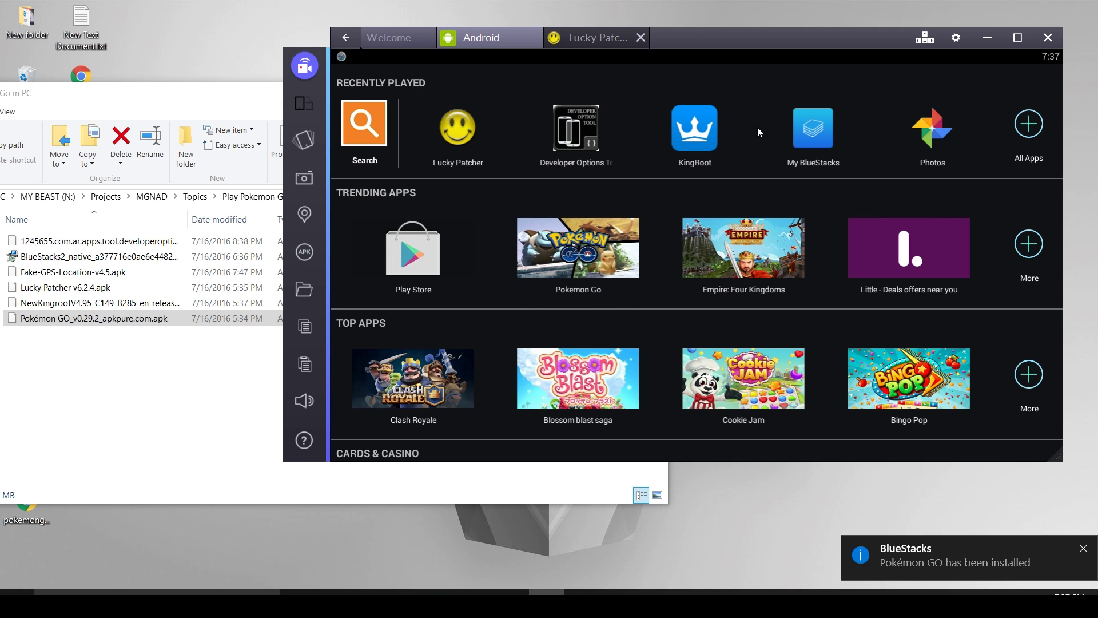
pyautogui.click(956, 37)
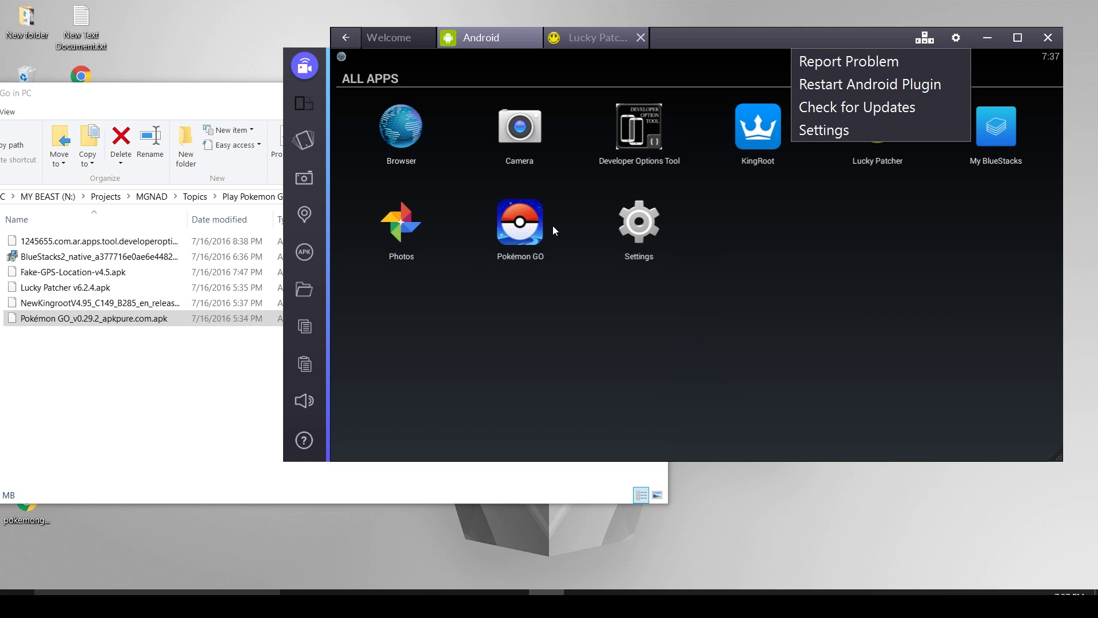
pyautogui.click(863, 130)
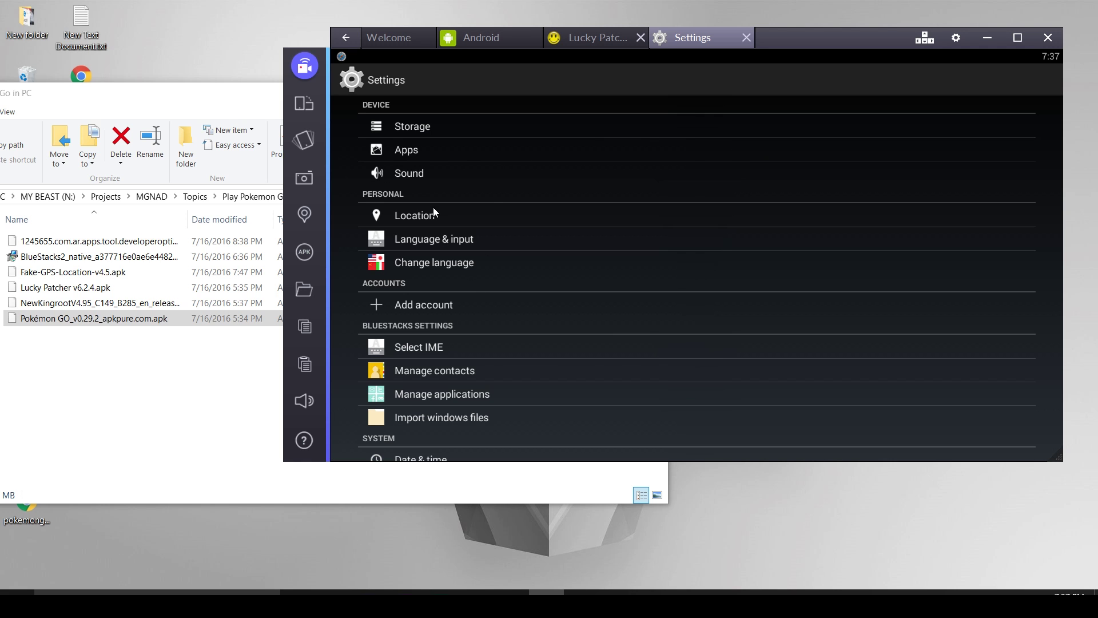
pyautogui.click(433, 212)
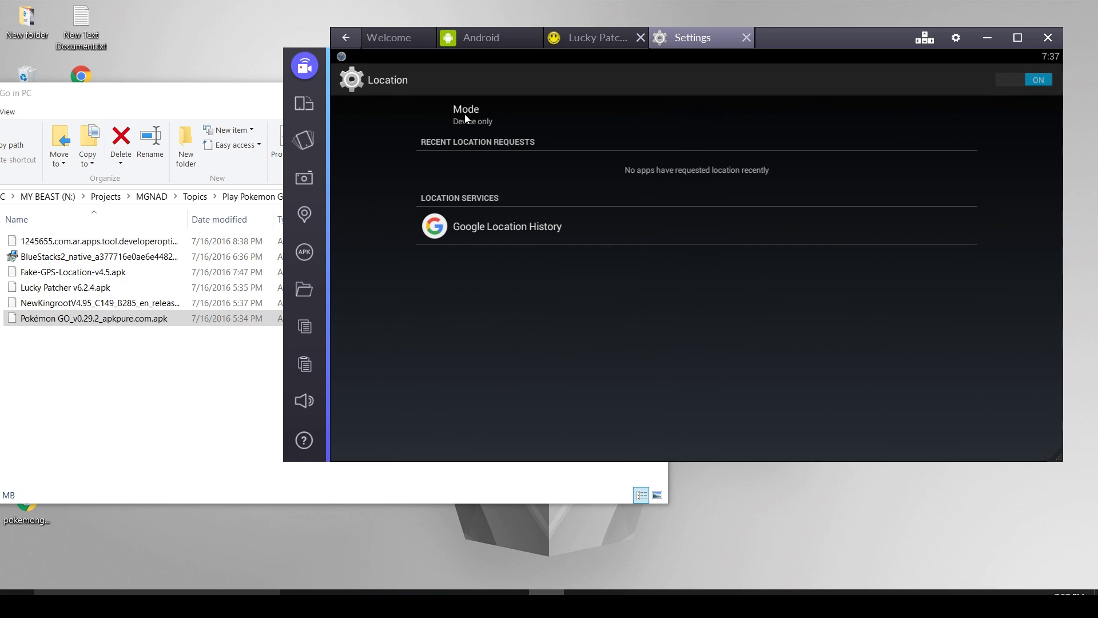
pyautogui.click(465, 117)
pyautogui.click(487, 123)
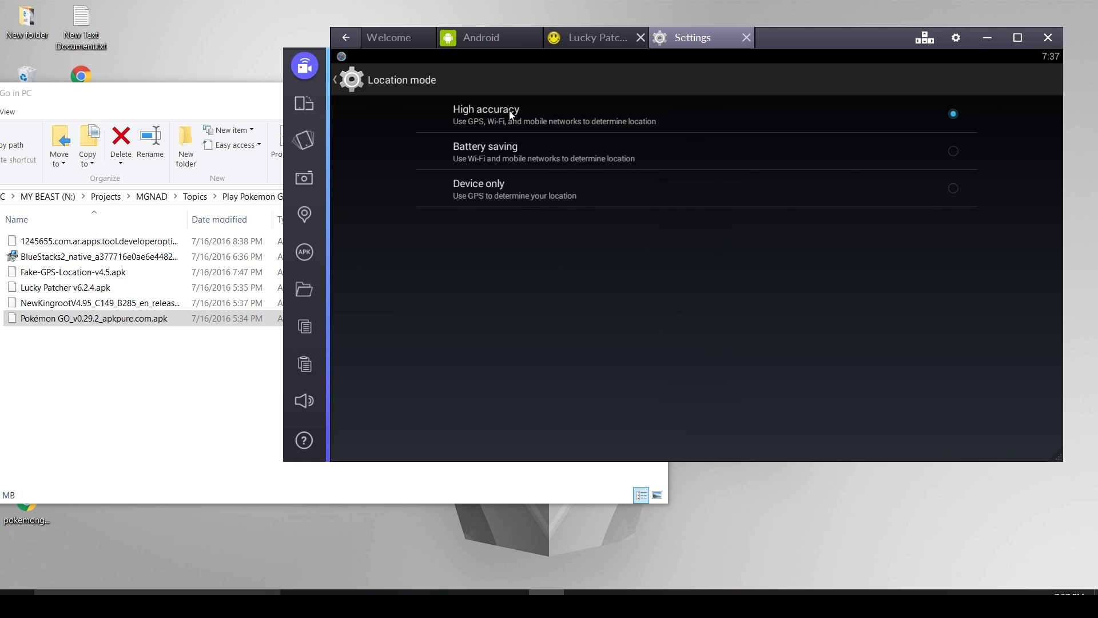
pyautogui.click(369, 77)
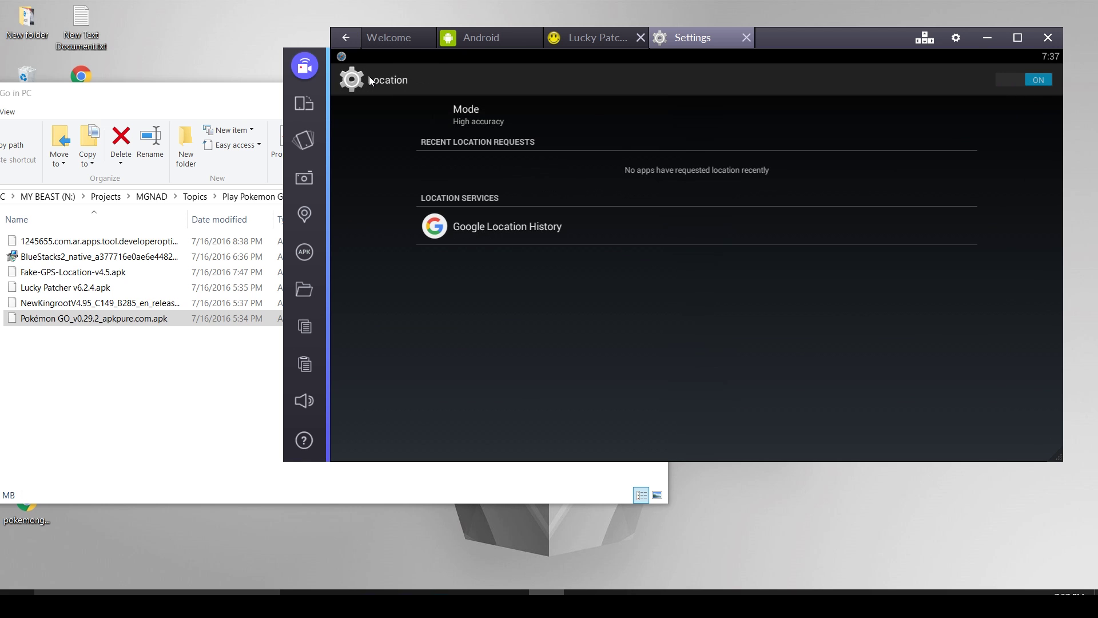
# Add a Google account through Android Settings > Add account and complete the sign-in.
pyautogui.click(345, 37)
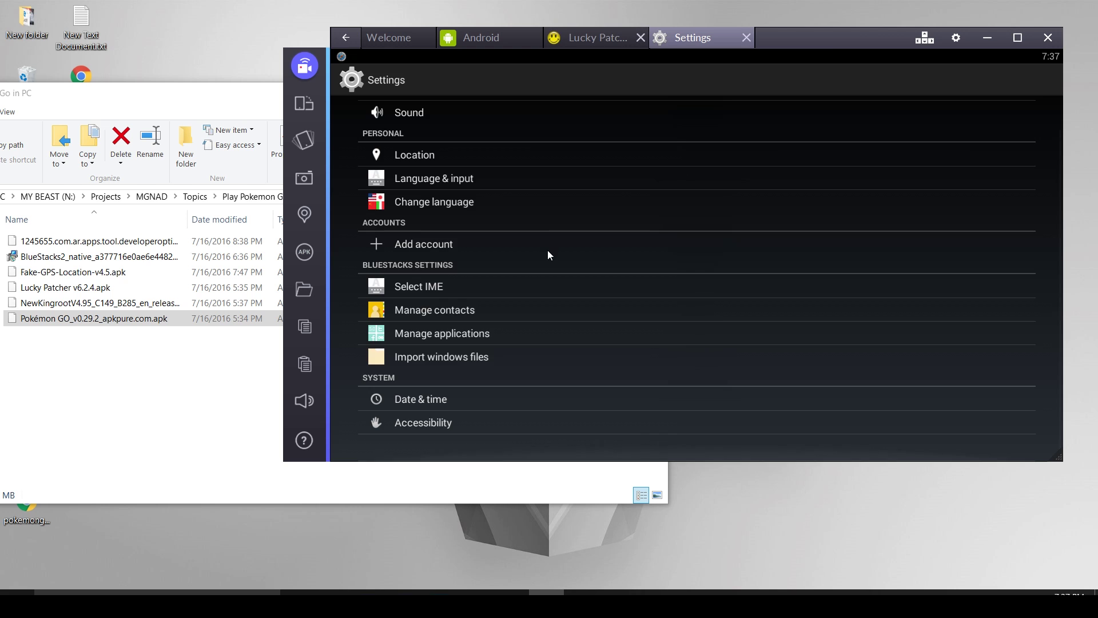
pyautogui.click(406, 243)
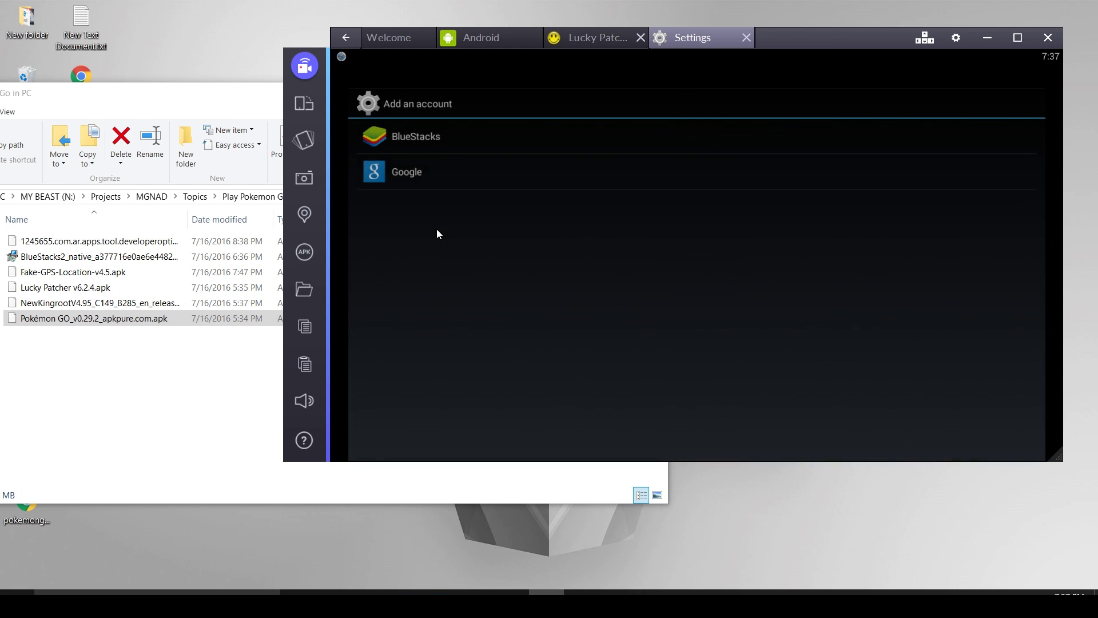
pyautogui.click(392, 152)
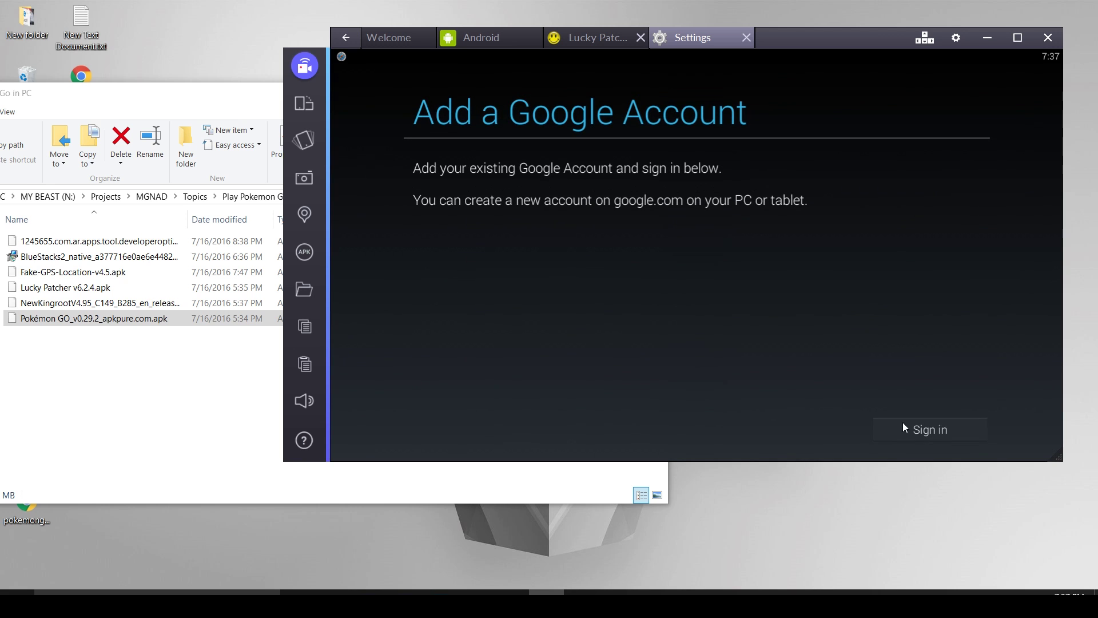
pyautogui.click(903, 424)
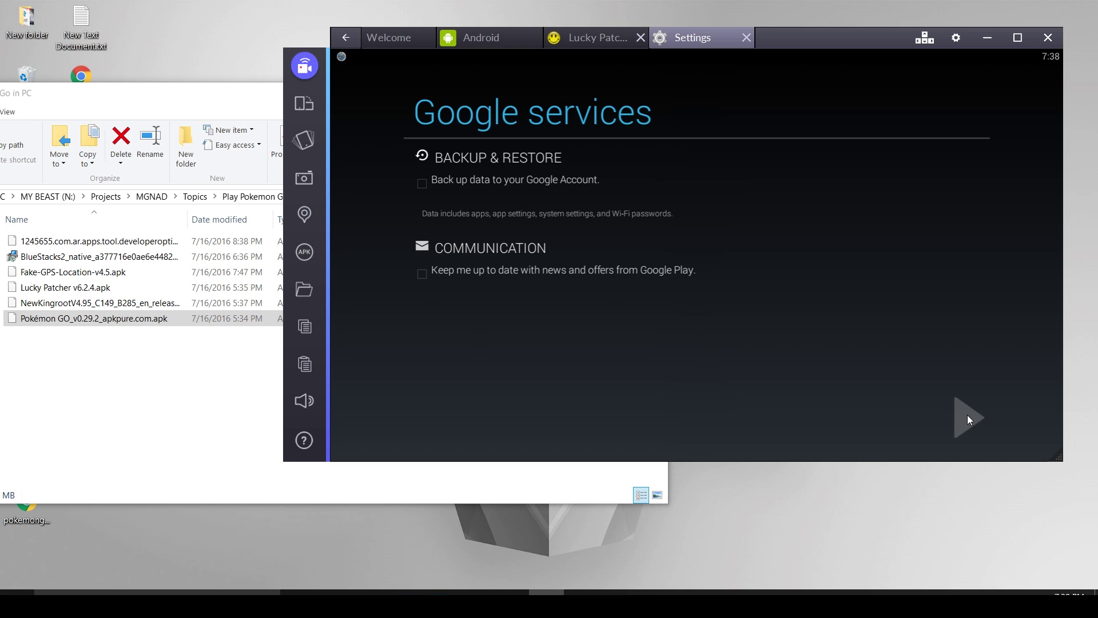
pyautogui.click(968, 419)
# Finish account setup, launch Pokémon GO from all apps, and make BlueStacks full screen.
pyautogui.click(809, 316)
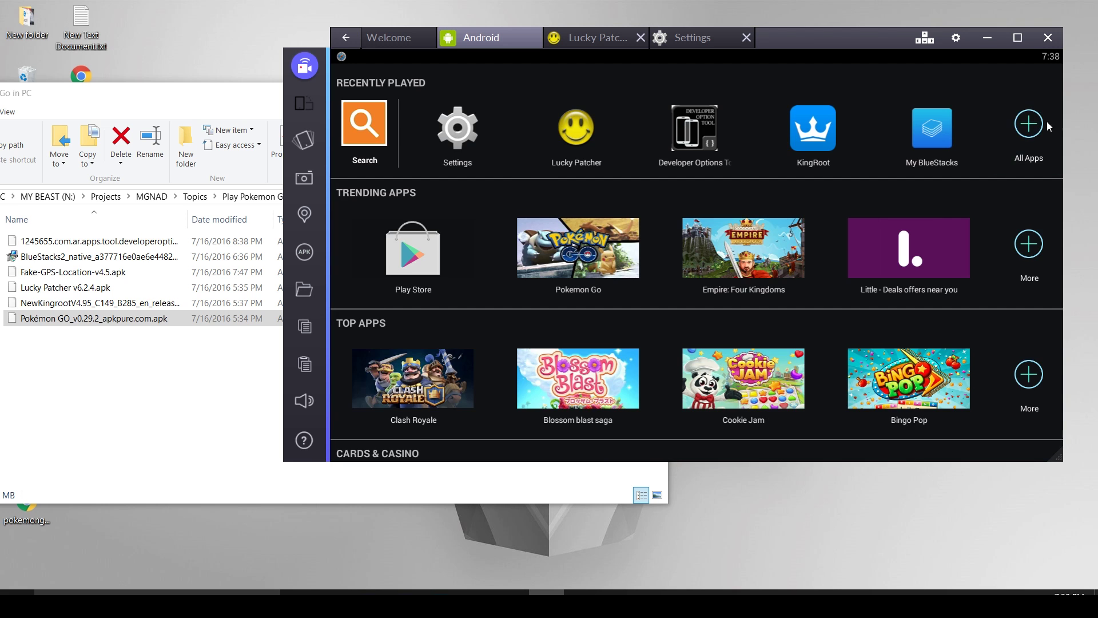
pyautogui.click(1048, 126)
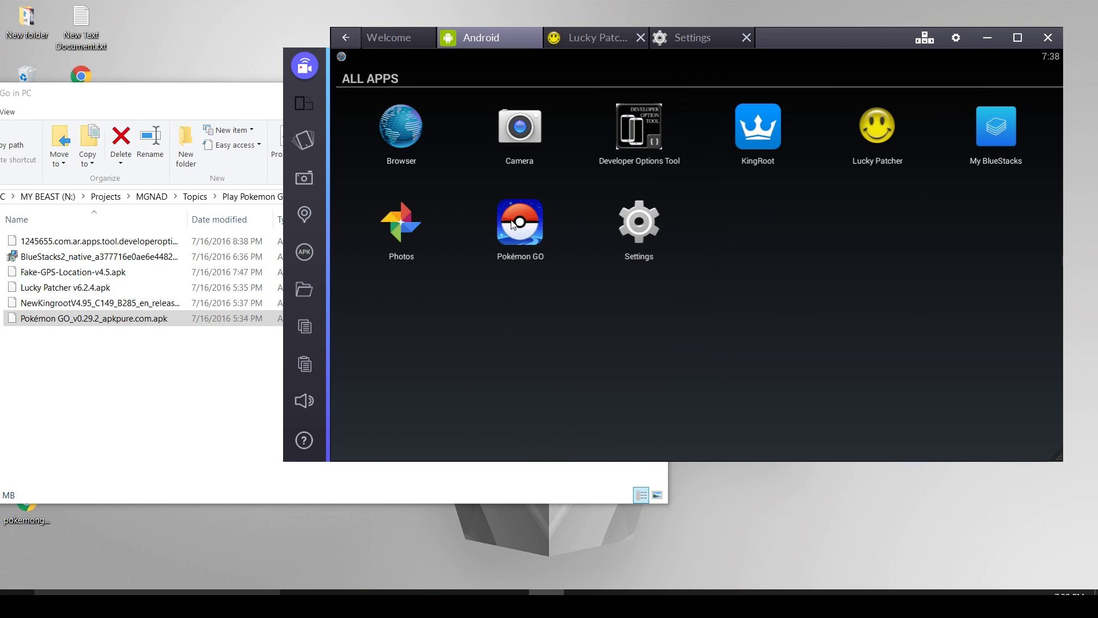
pyautogui.click(513, 225)
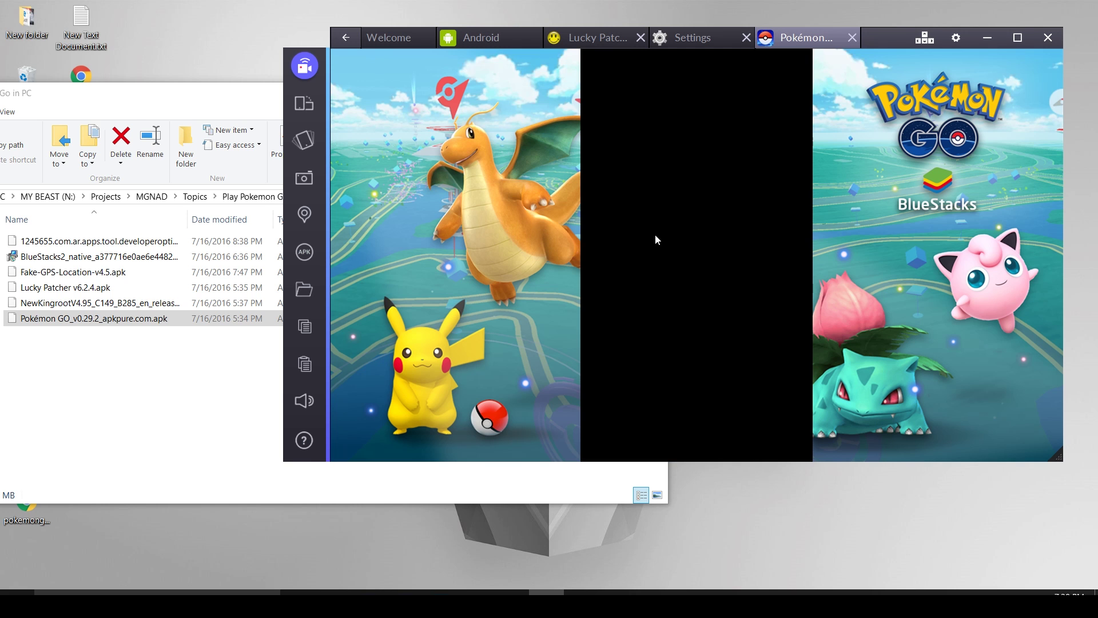
pyautogui.click(1017, 37)
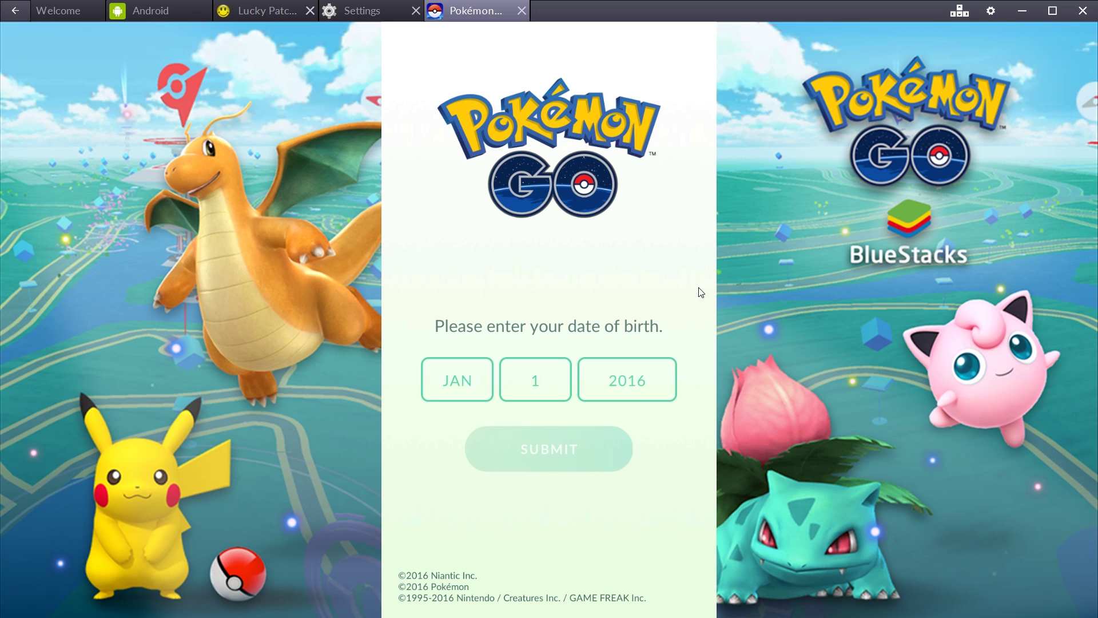
pyautogui.click(627, 377)
pyautogui.scroll(-10, 611, 403)
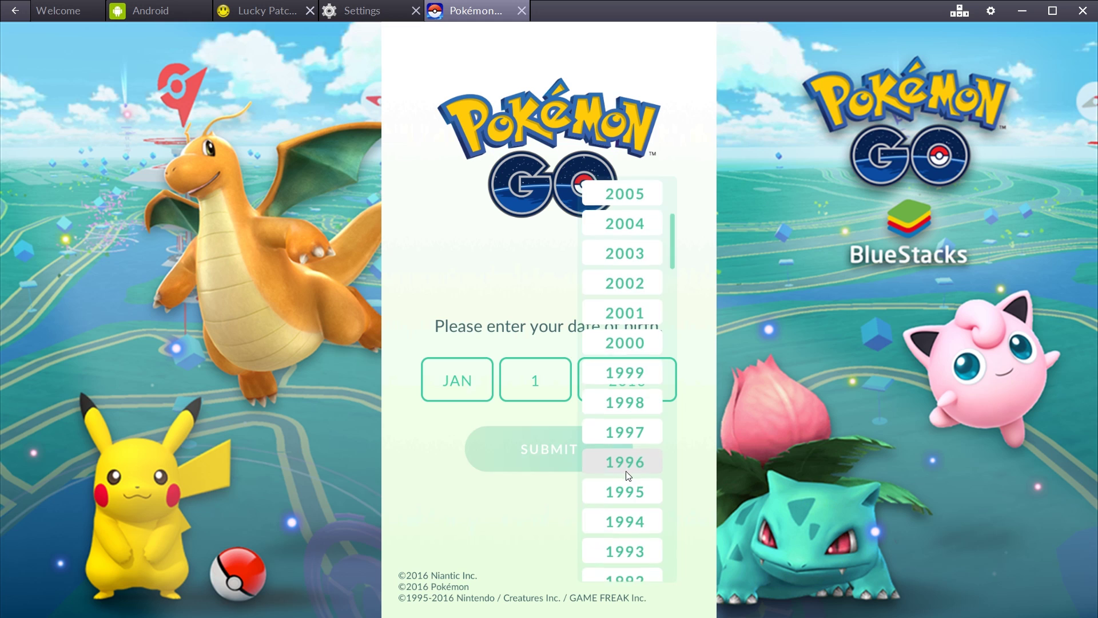
pyautogui.click(628, 458)
pyautogui.click(457, 380)
pyautogui.click(457, 466)
pyautogui.click(550, 491)
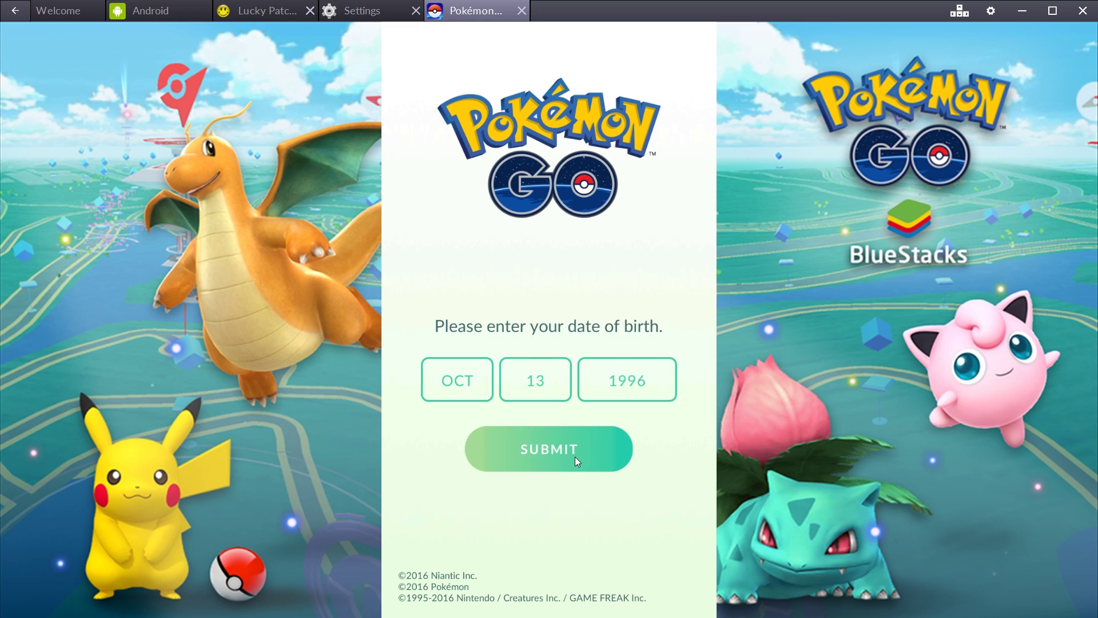
pyautogui.click(575, 456)
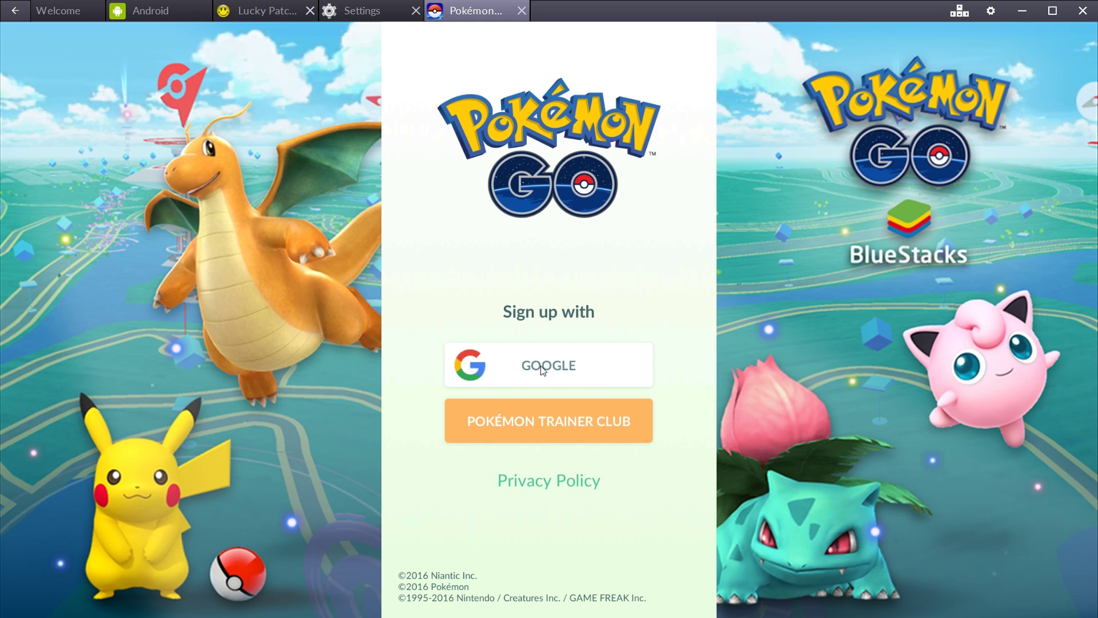
# Choose Pokémon Trainer Club sign-up and try to register a new Trainer Club account.
pyautogui.click(544, 433)
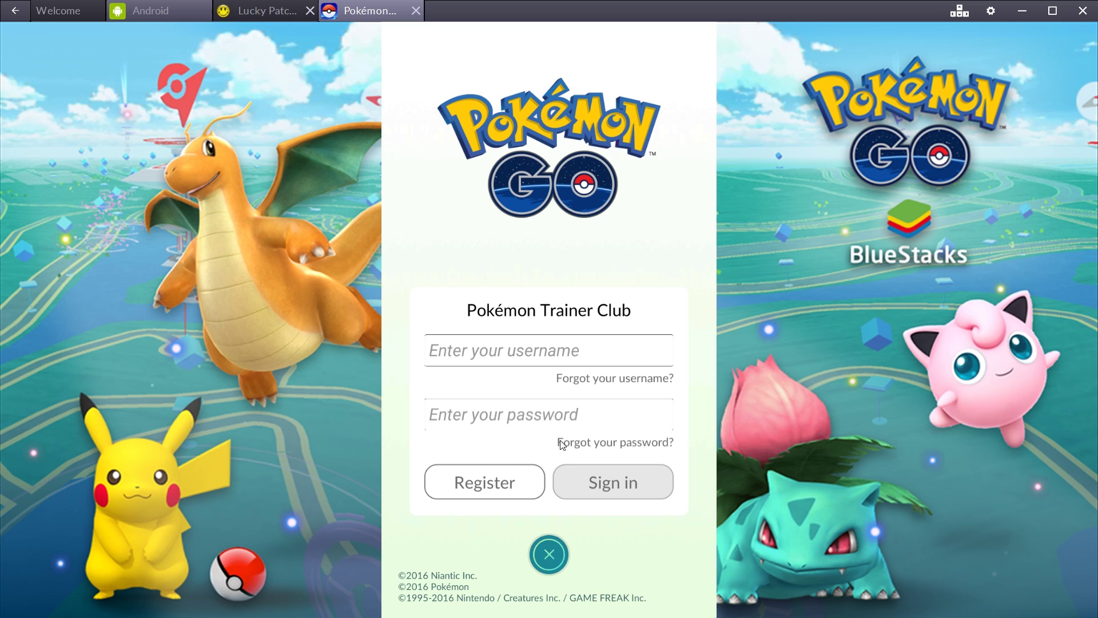
pyautogui.click(502, 360)
pyautogui.click(507, 414)
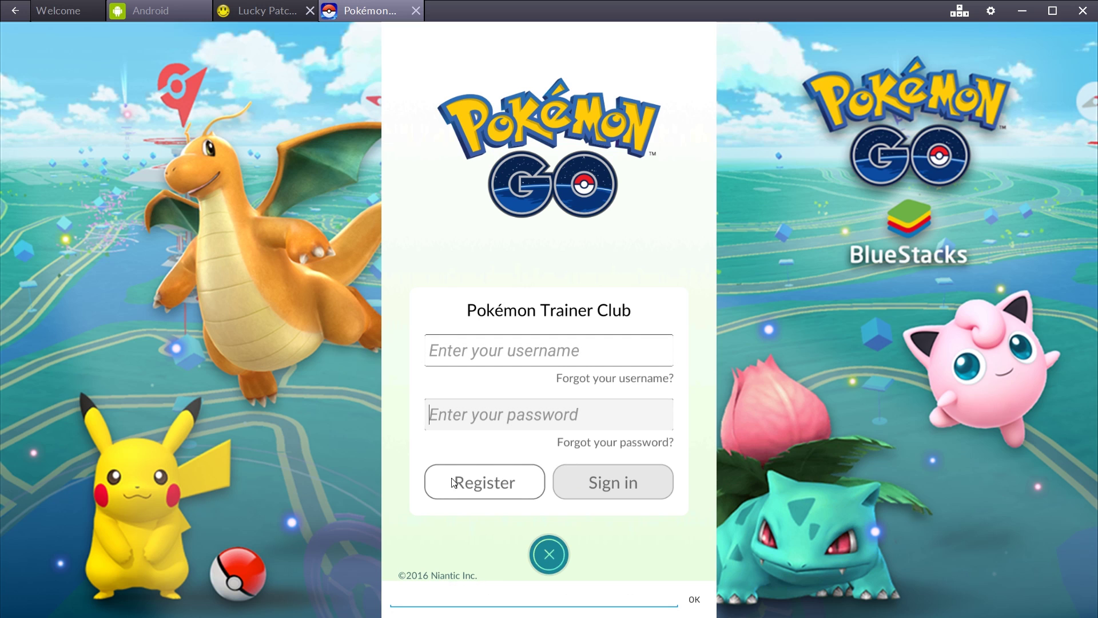
pyautogui.click(507, 485)
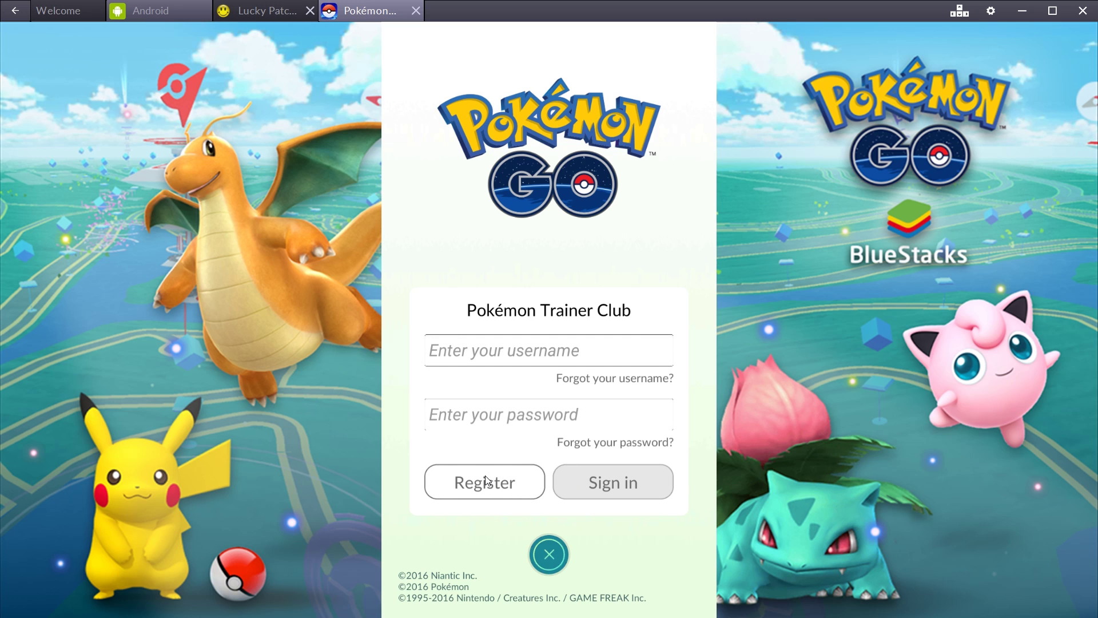
pyautogui.click(483, 485)
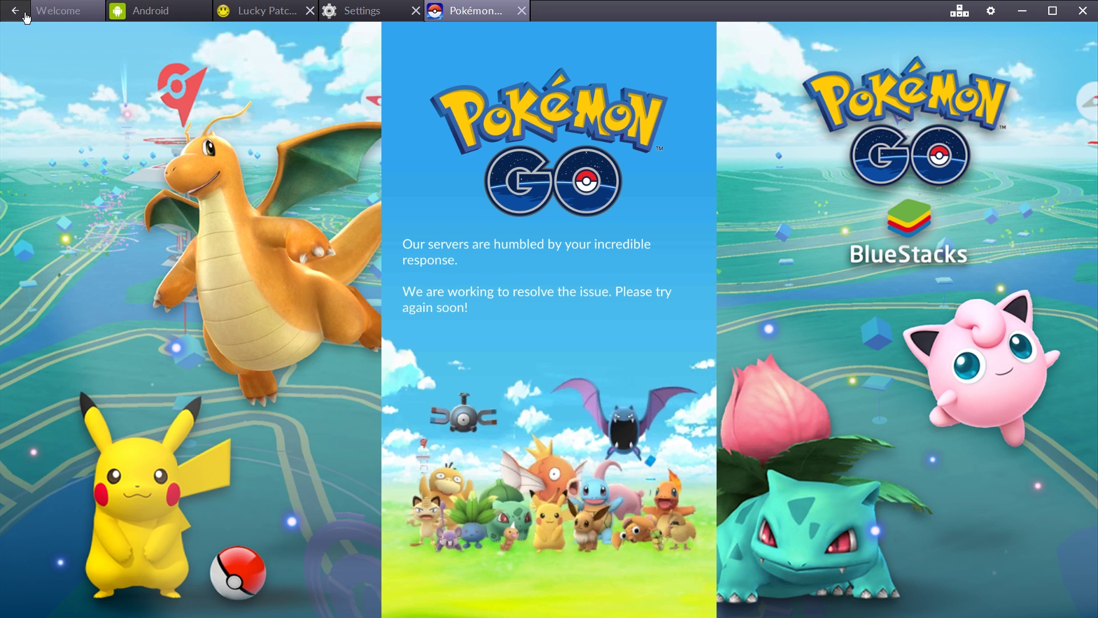
# Close Pokémon GO, clear all its data in Lucky Patcher, and go to the Android home screen.
pyautogui.click(522, 11)
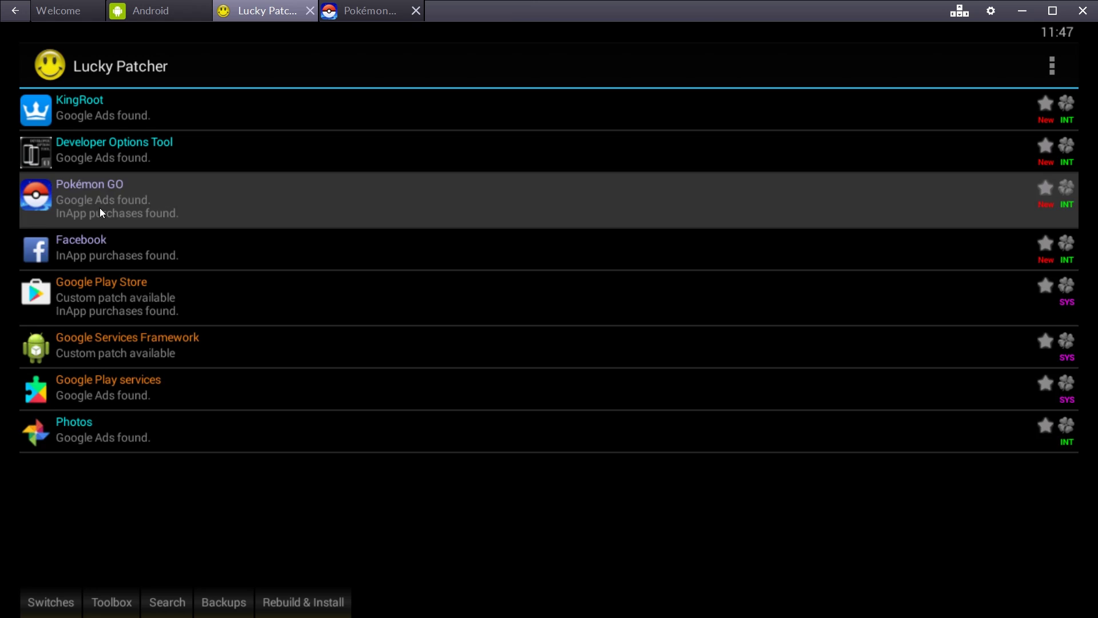
pyautogui.click(100, 208)
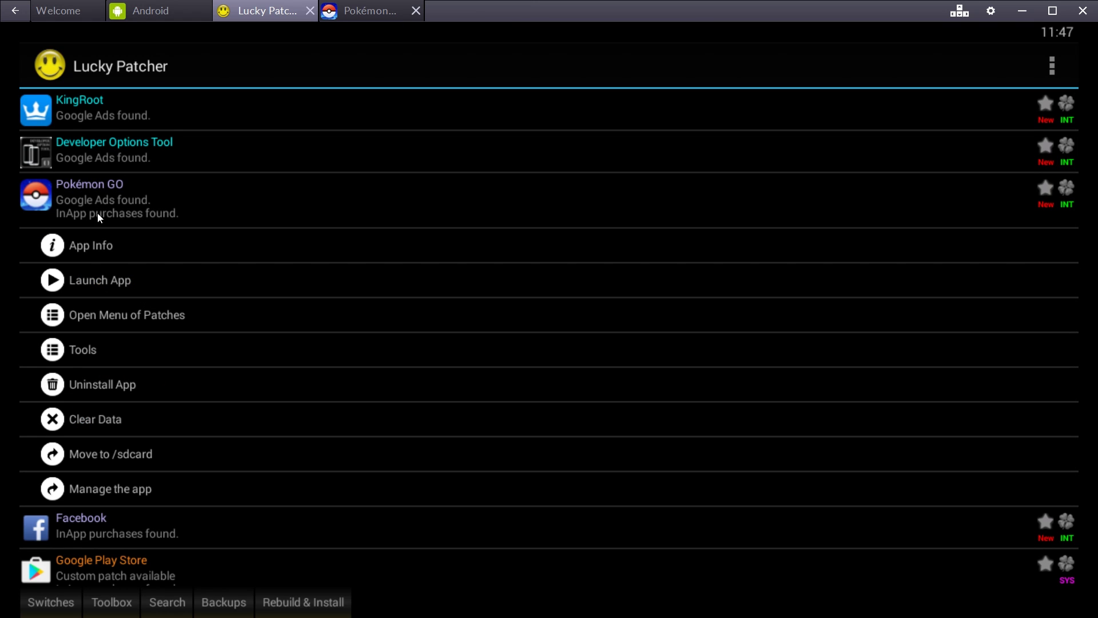
pyautogui.click(96, 425)
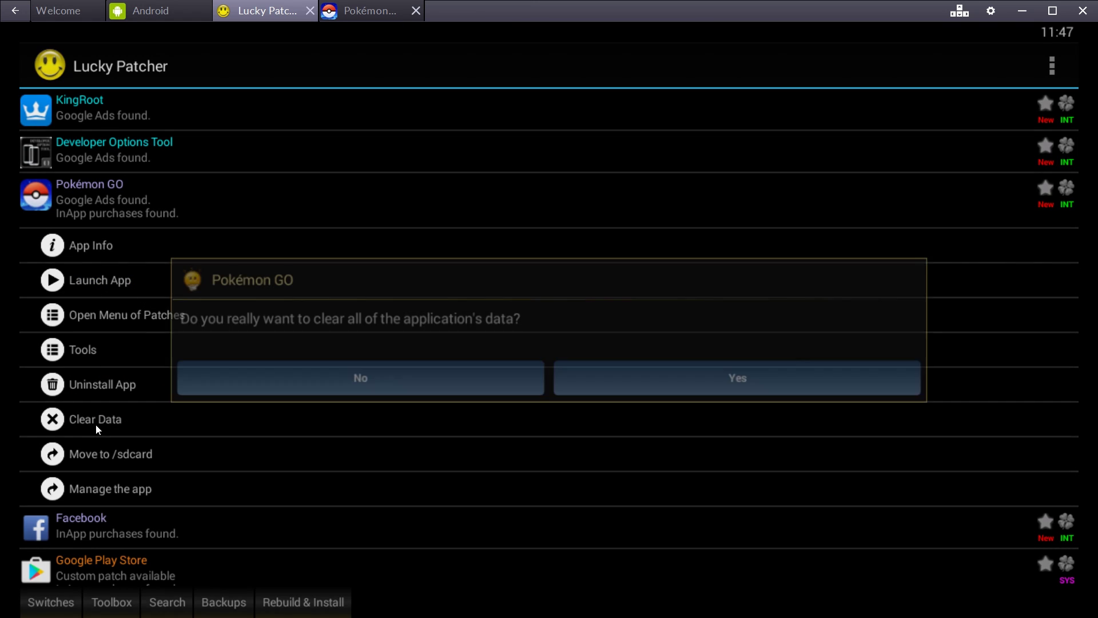
pyautogui.click(718, 380)
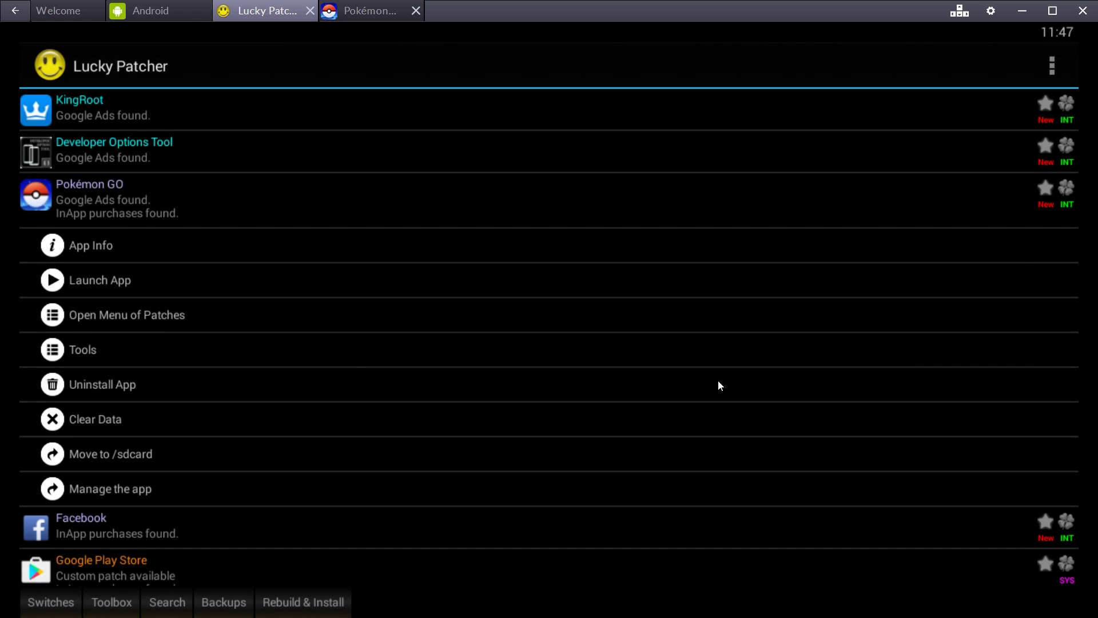
pyautogui.click(416, 12)
pyautogui.click(181, 12)
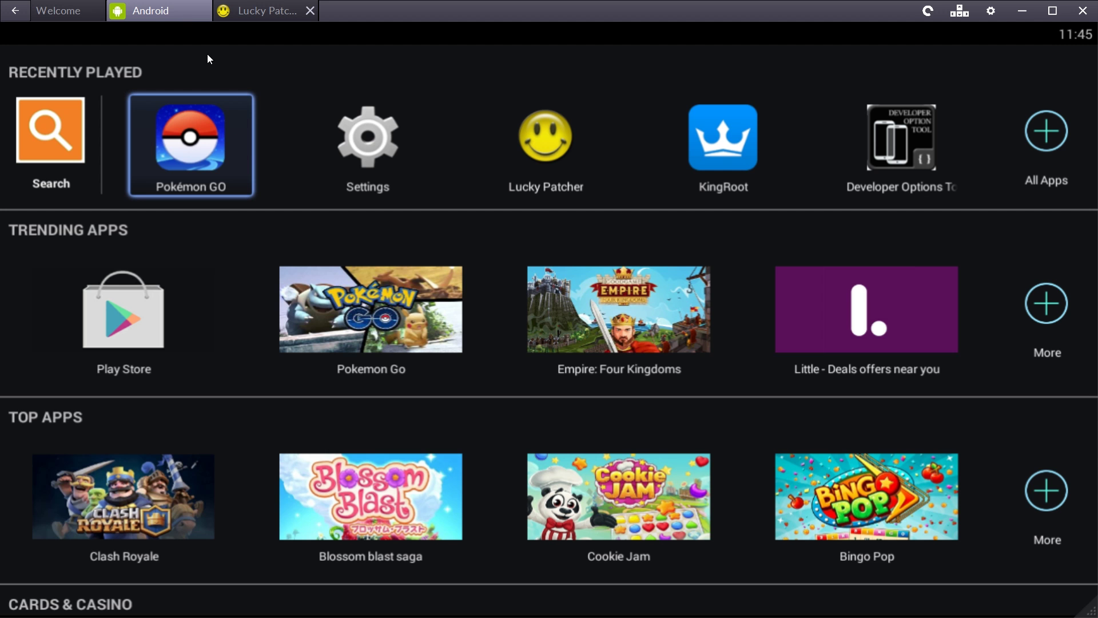
# Relaunch Pokémon GO from Recently Played and sign up with Google.
pyautogui.click(182, 164)
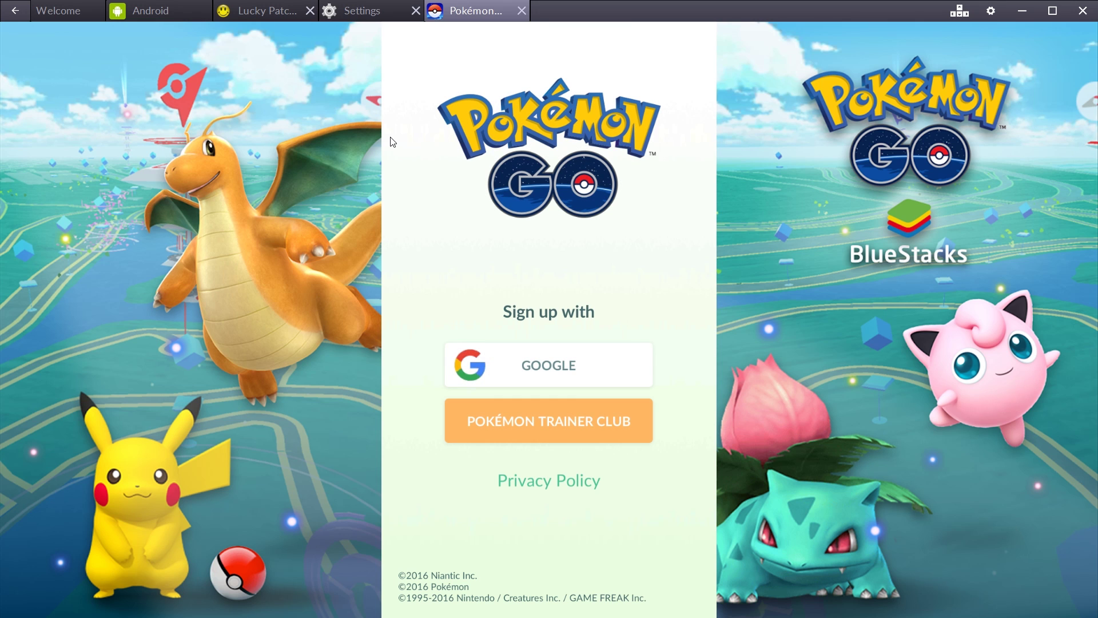
pyautogui.click(568, 359)
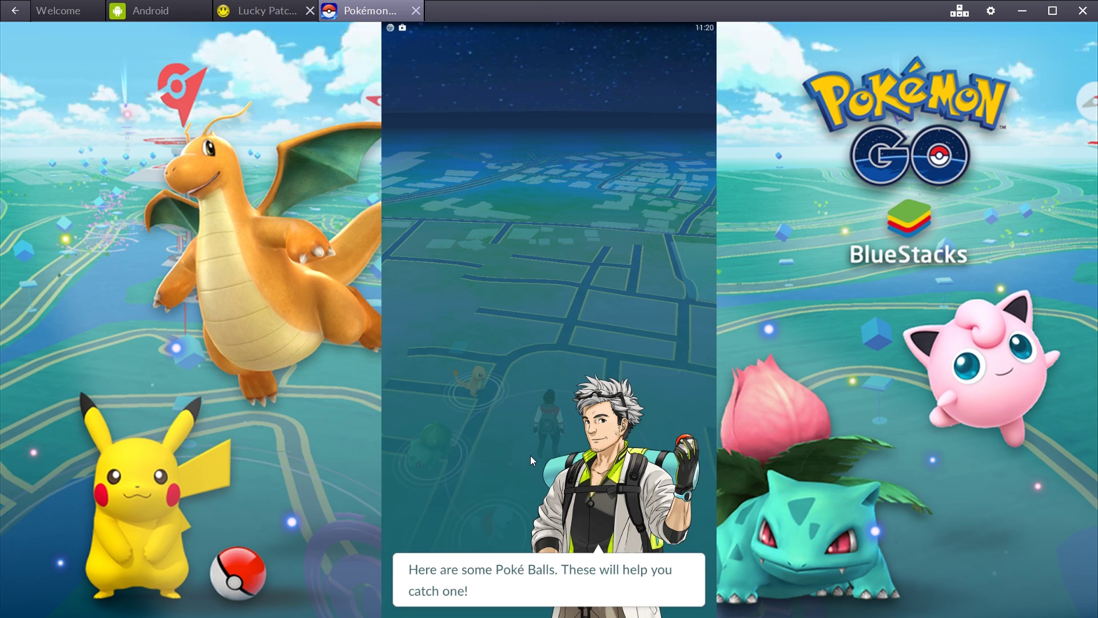
# Dismiss the professor's message and encounter Charmander with the camera declined and AR off.
pyautogui.click(530, 455)
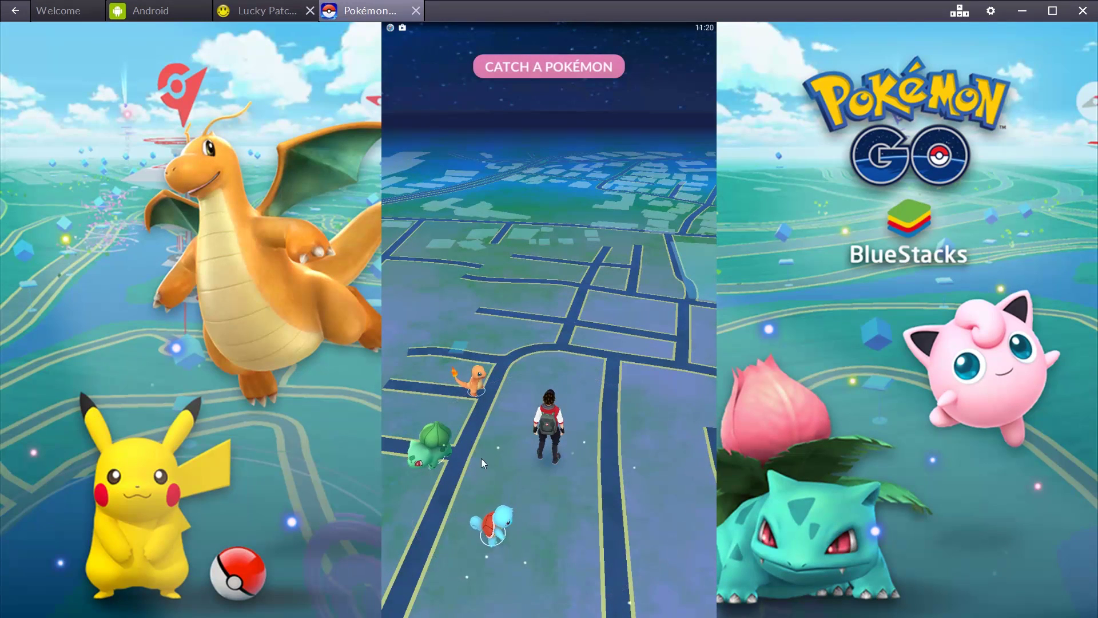
pyautogui.click(472, 383)
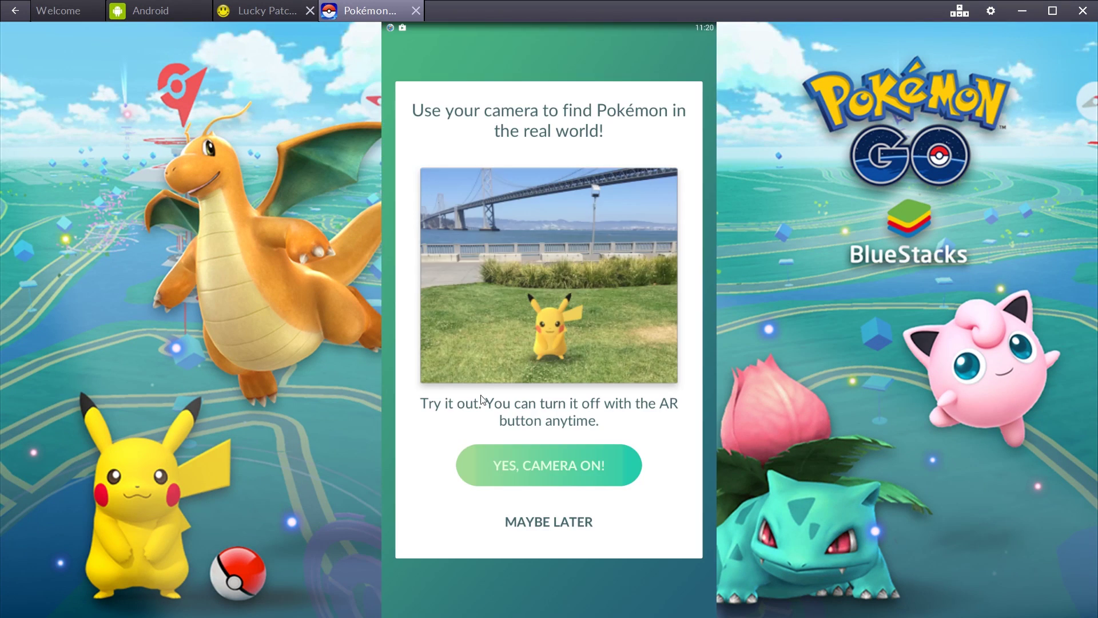
pyautogui.click(547, 523)
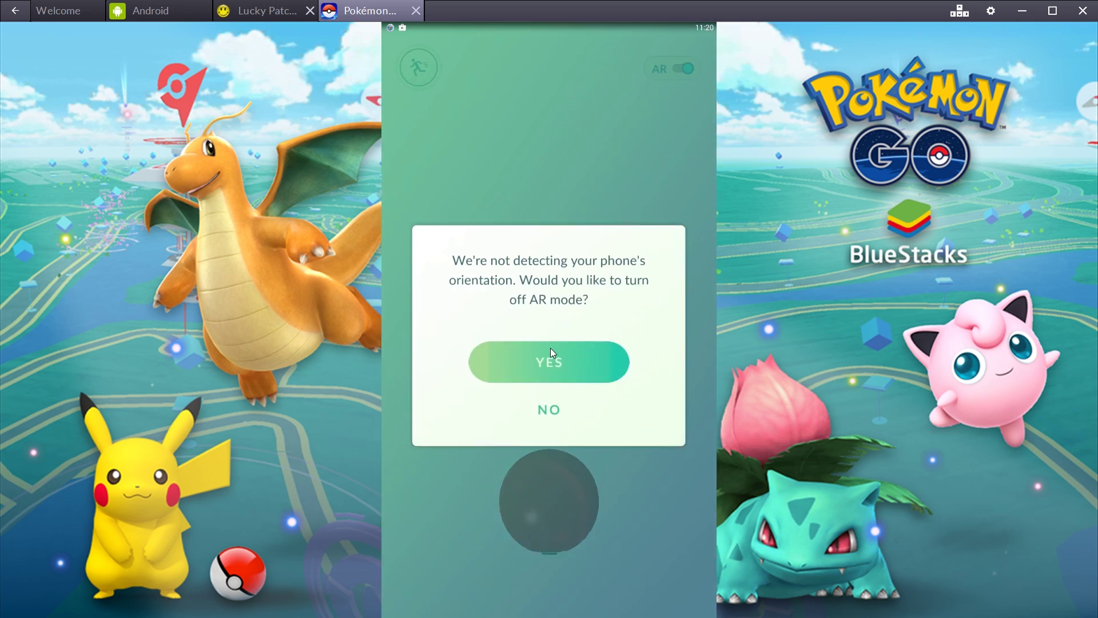
pyautogui.click(550, 348)
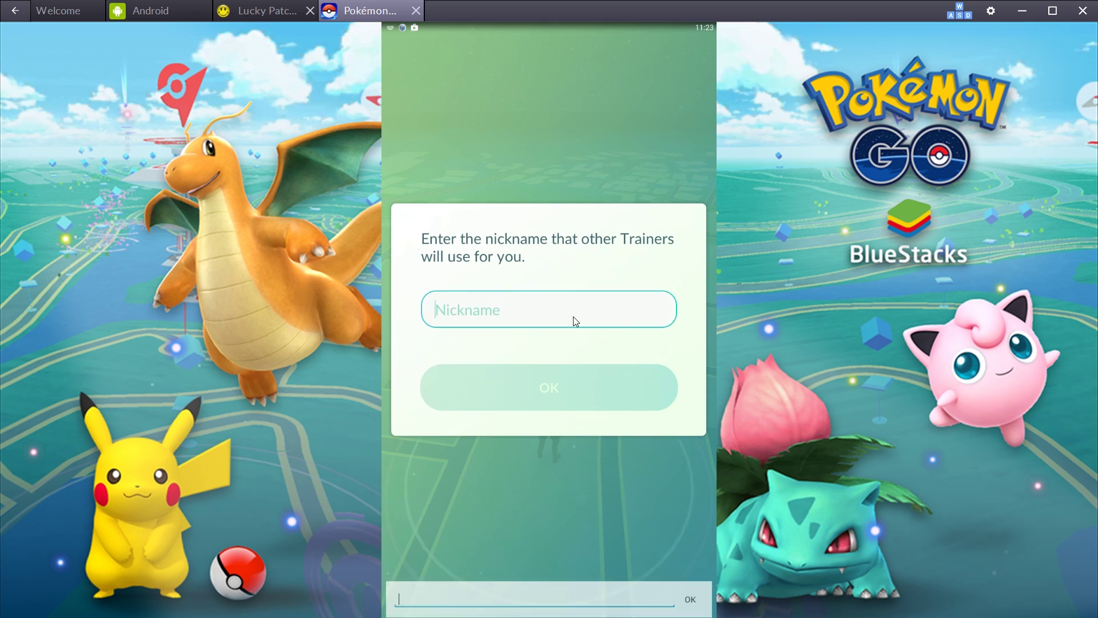
# Set a trainer nickname, confirm it, and rotate the Pokémon GO map around the avatar.
pyautogui.write('mgnad123')
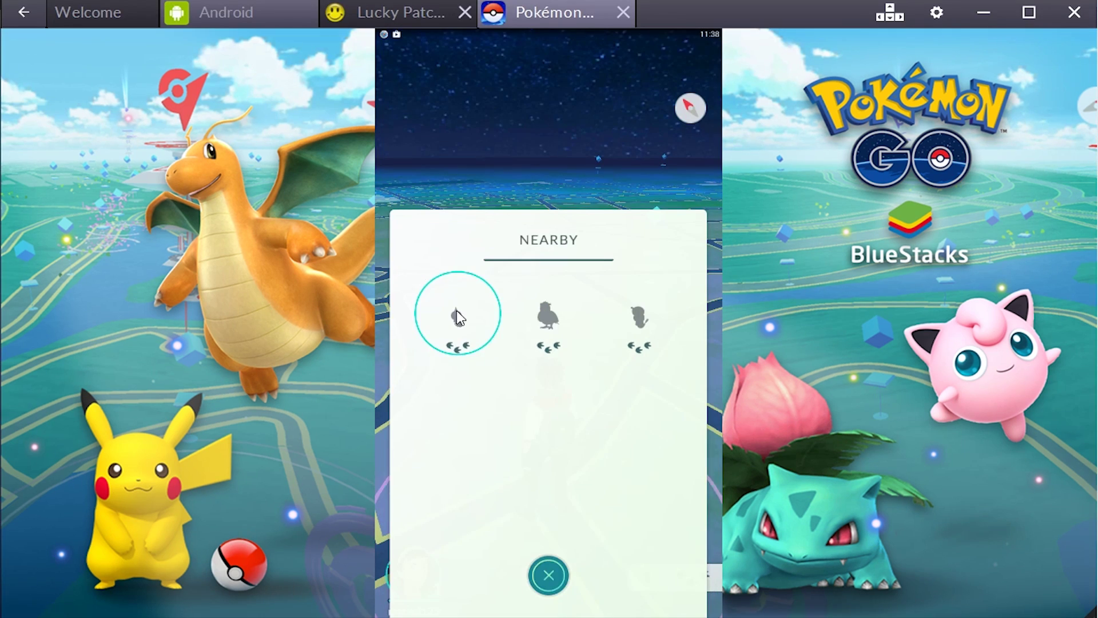
pyautogui.click(456, 310)
pyautogui.moveTo(570, 353); pyautogui.dragTo(633, 469)
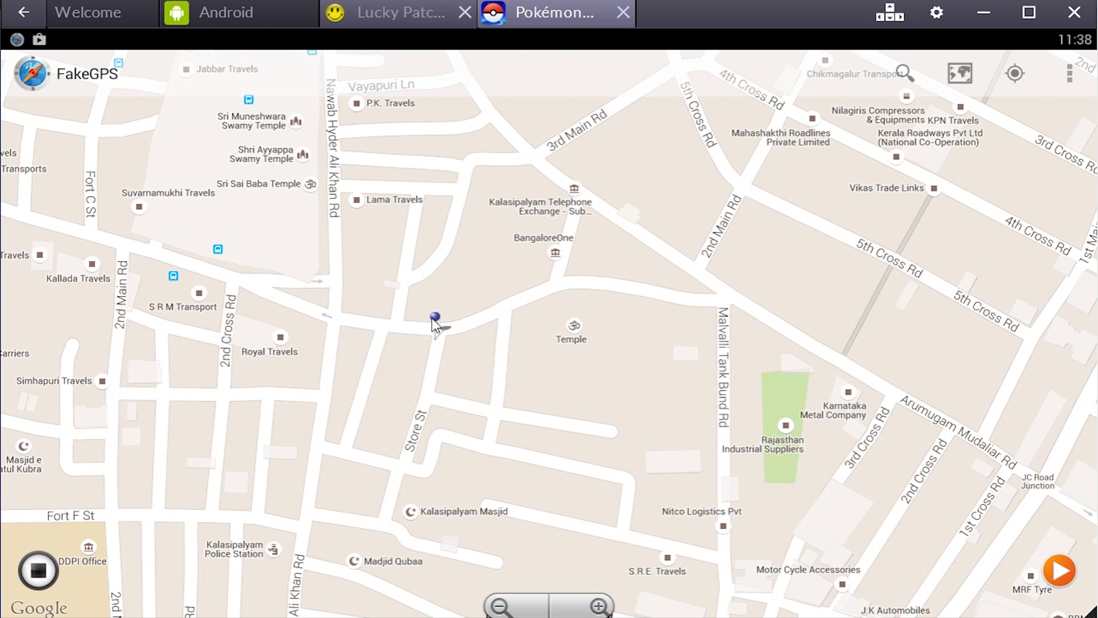
# Place the FakeGPS pin at a spot on Tippu Sultan Palace Rd and return to Pokémon GO.
pyautogui.click(388, 315)
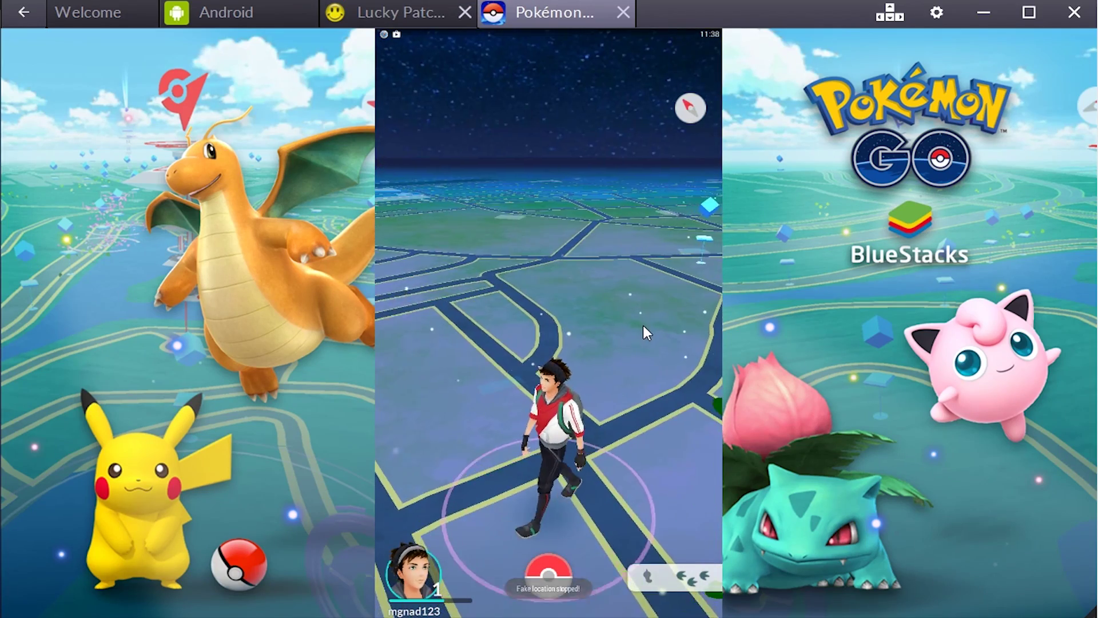
pyautogui.moveTo(441, 485); pyautogui.dragTo(441, 320)
pyautogui.moveTo(400, 40); pyautogui.dragTo(422, 290)
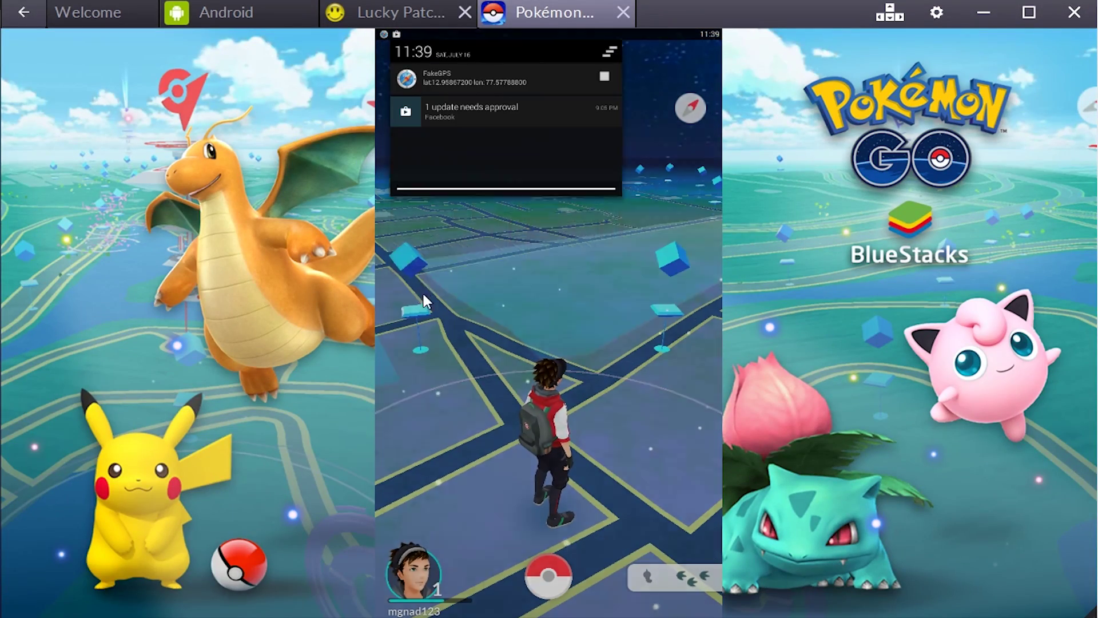
pyautogui.click(444, 84)
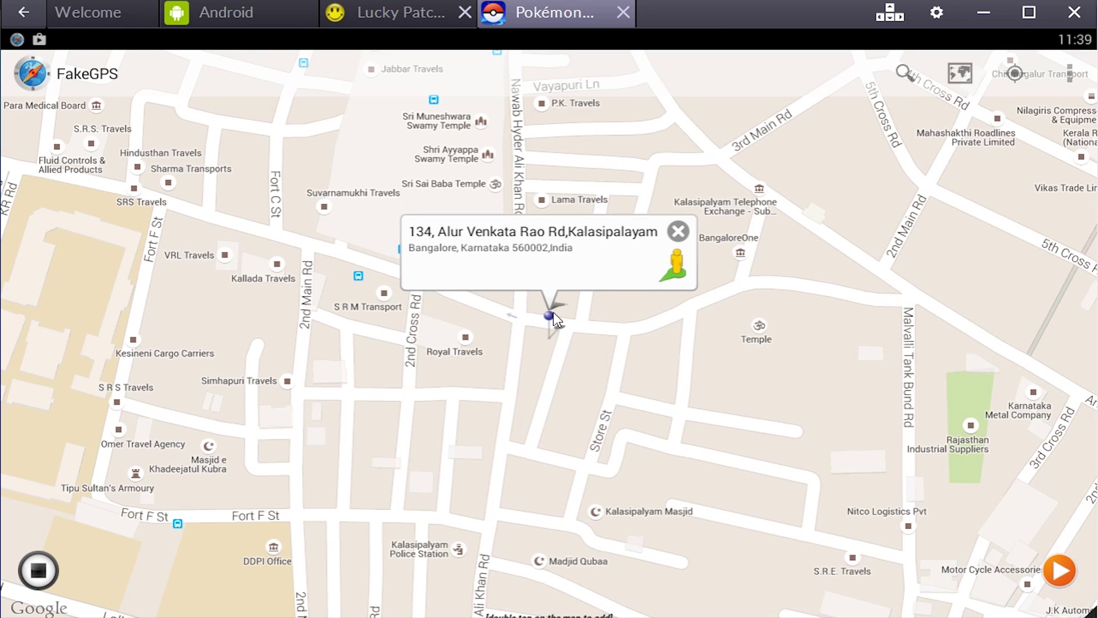
pyautogui.click(523, 307)
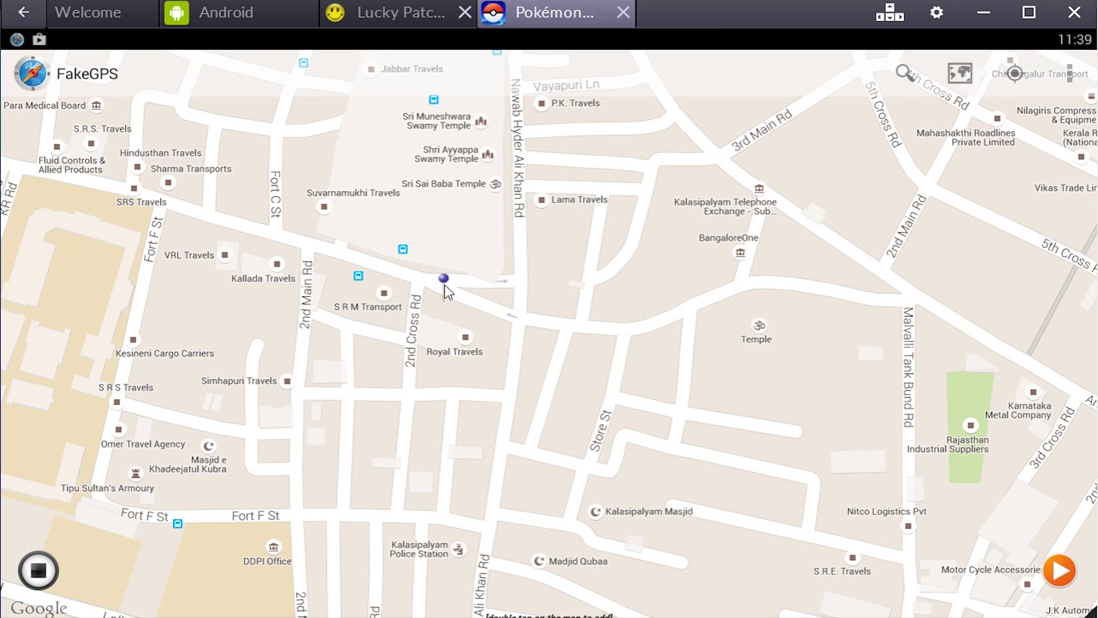
pyautogui.click(444, 280)
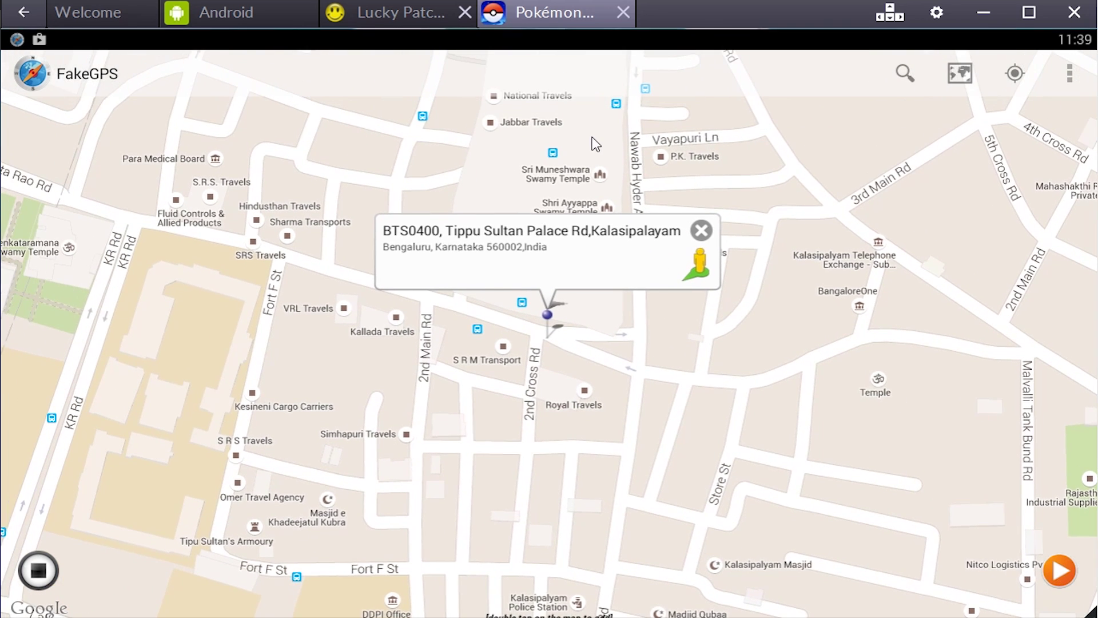
pyautogui.click(39, 570)
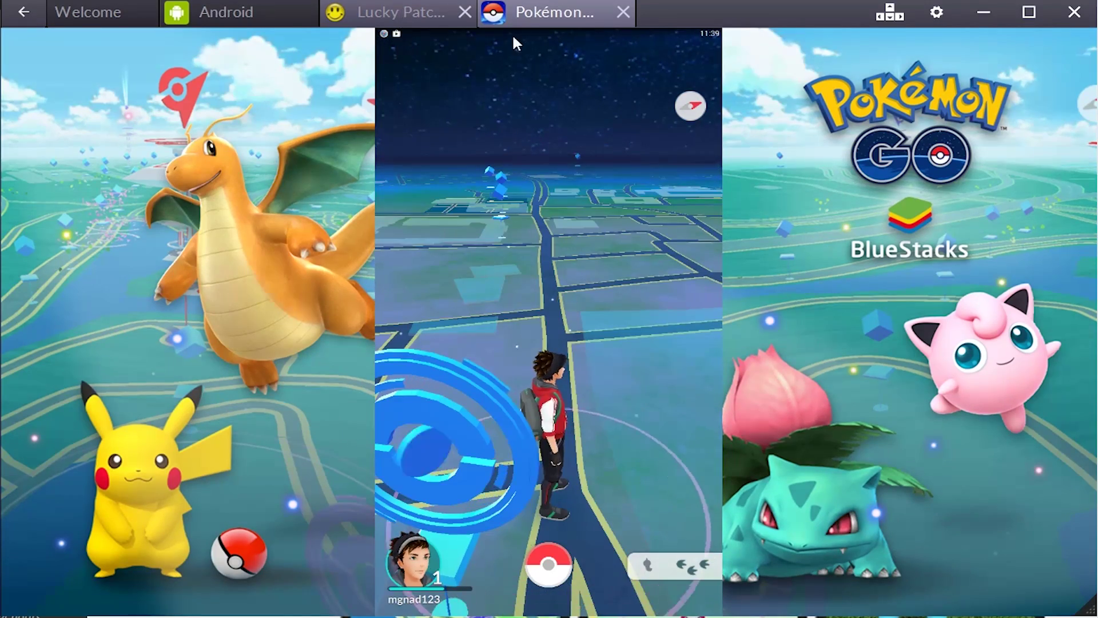
# Reopen FakeGPS and load the address for the pin's new spot near SRS Travels.
pyautogui.moveTo(513, 33); pyautogui.dragTo(489, 90)
pyautogui.click(437, 76)
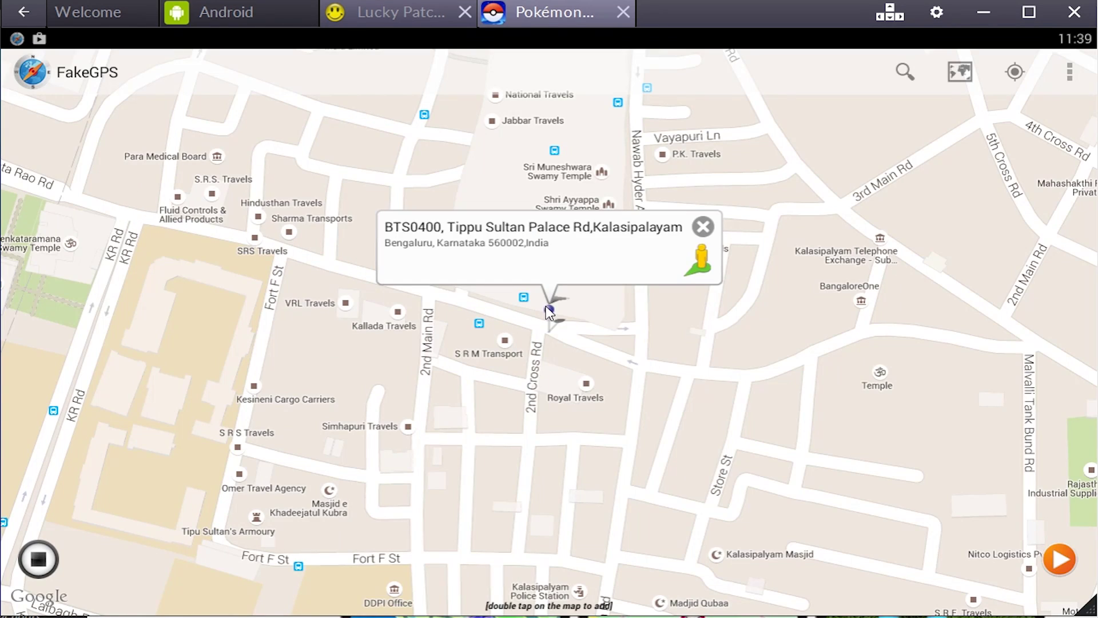
pyautogui.click(440, 294)
pyautogui.click(402, 274)
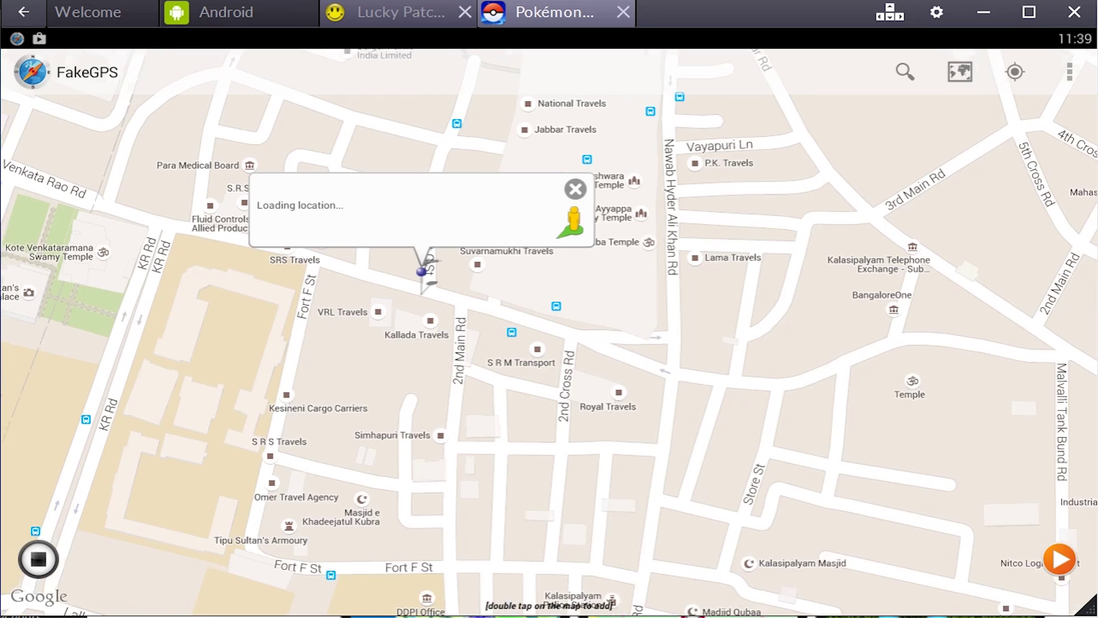